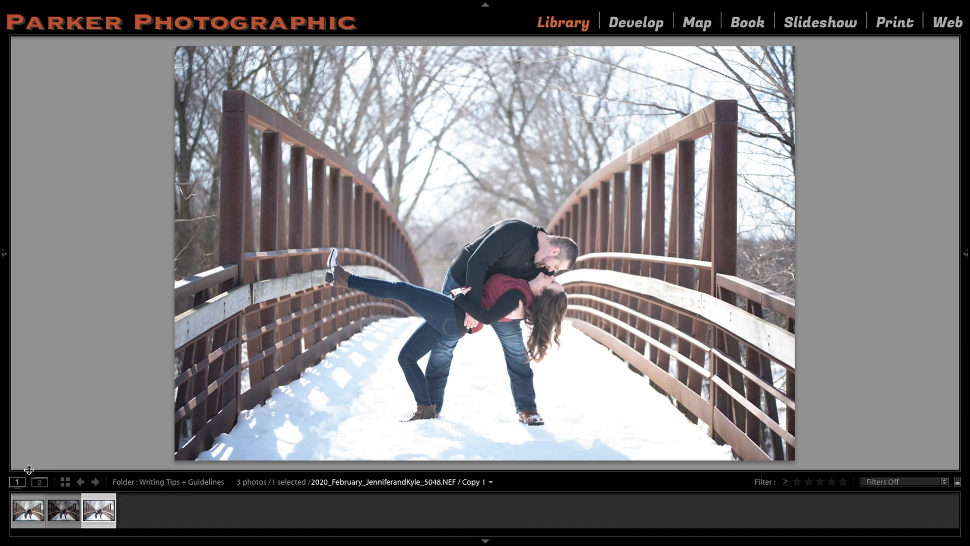
Step: View the JPG edit and the unedited virtual copy of the bridge photo in turn, and compare them side by side
left_click(29, 499)
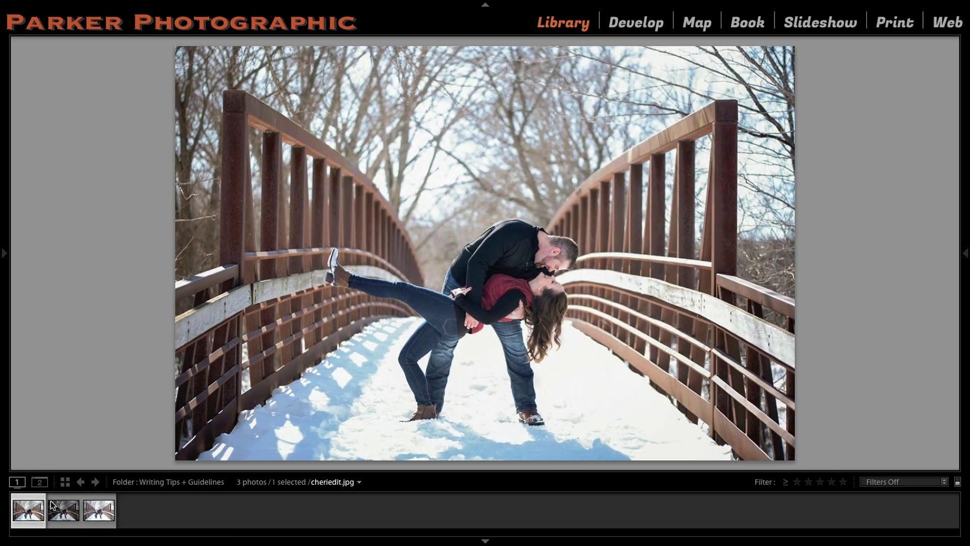
left_click(92, 502)
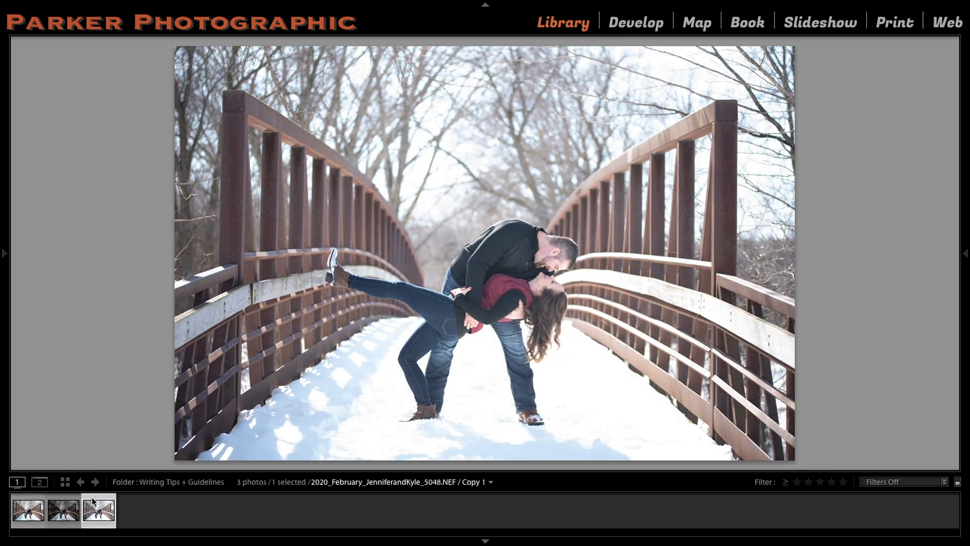
left_click(31, 495, "ctrl")
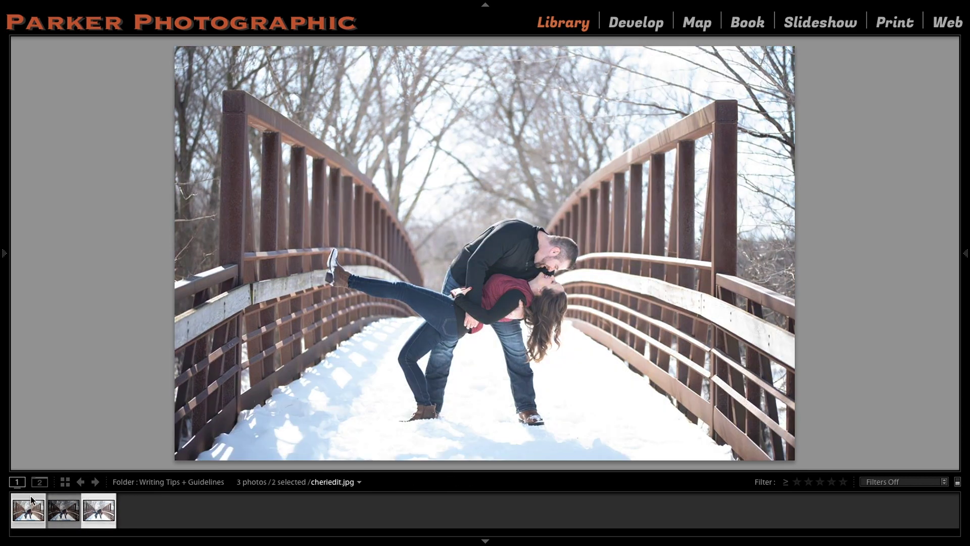
key("c")
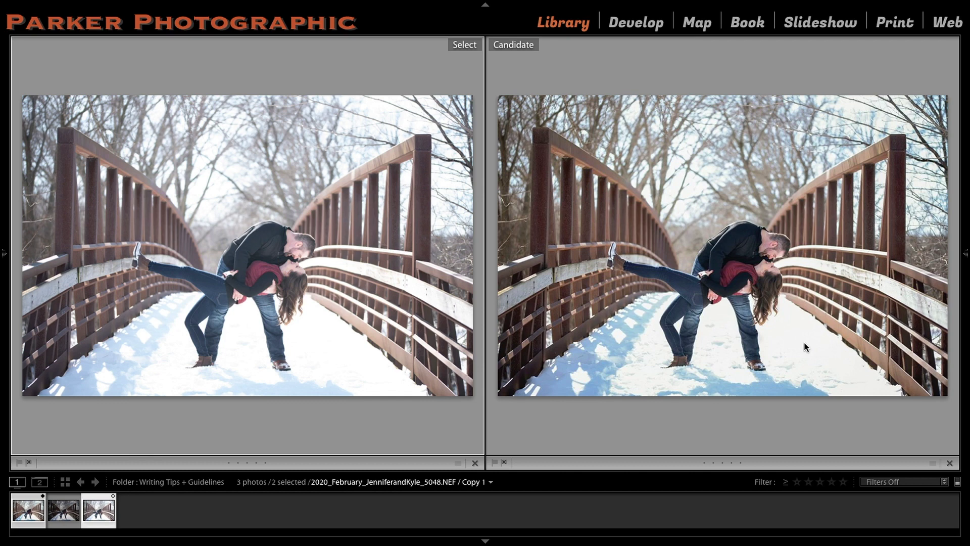
Step: View the darker NEF edit on its own, and compare it side by side with the JPG edit
left_click(64, 497)
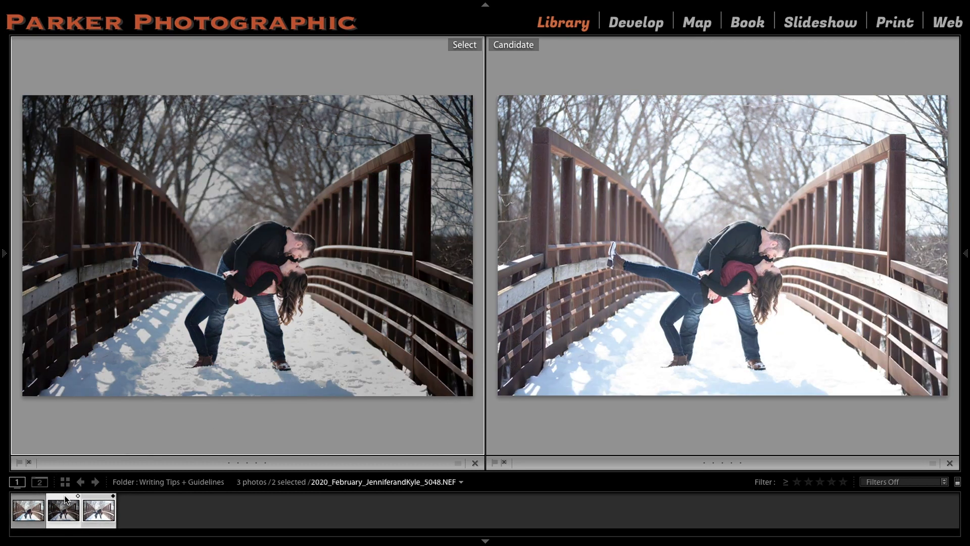
double_click(65, 500)
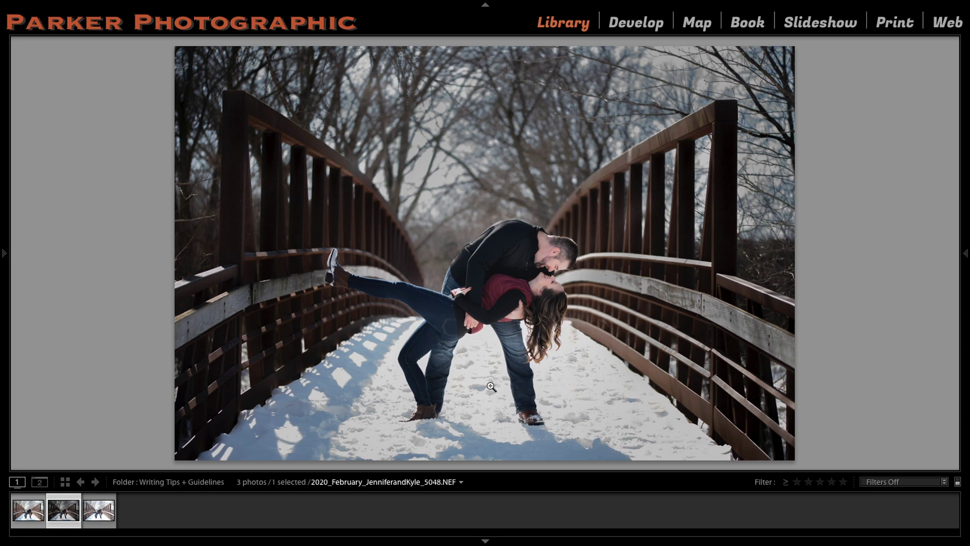
left_click(98, 498, "ctrl")
left_click(96, 496, "ctrl")
left_click(26, 498, "ctrl")
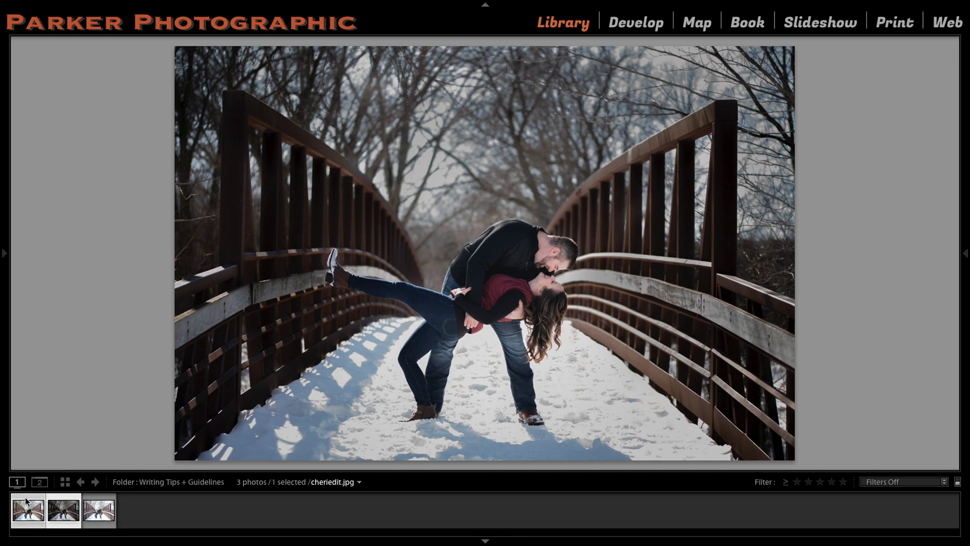
key("c")
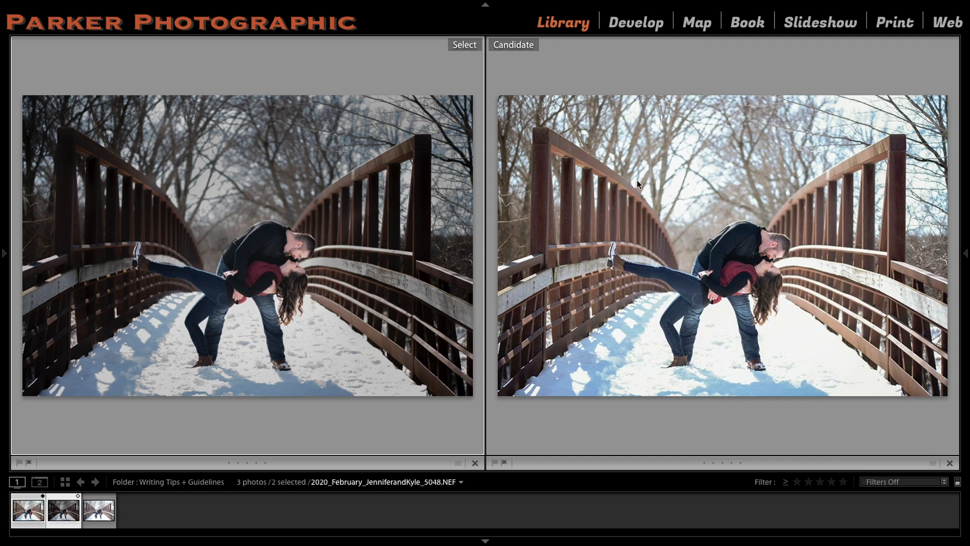
Step: Open the unedited virtual copy in the Develop module, show its histogram and turn on the highlight clipping overlay
double_click(94, 496)
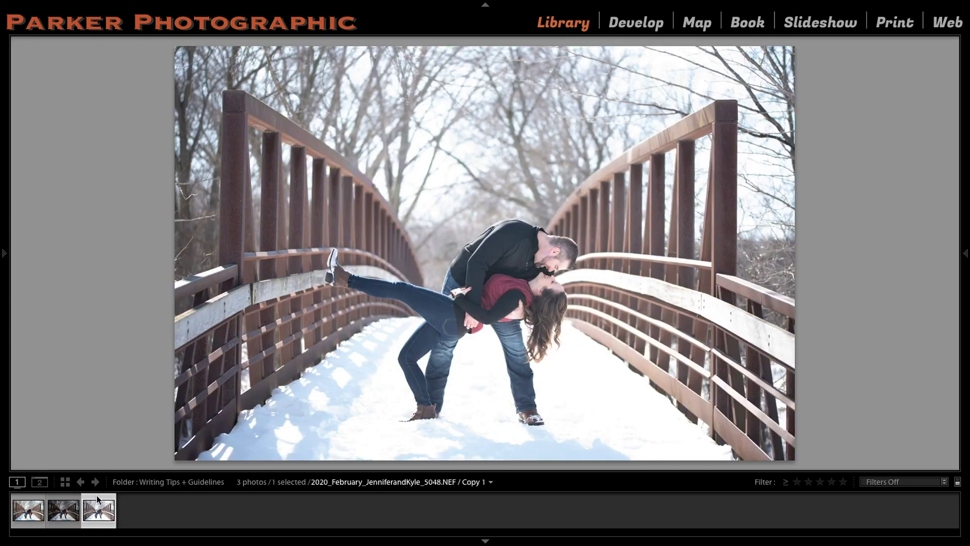
left_click(965, 254)
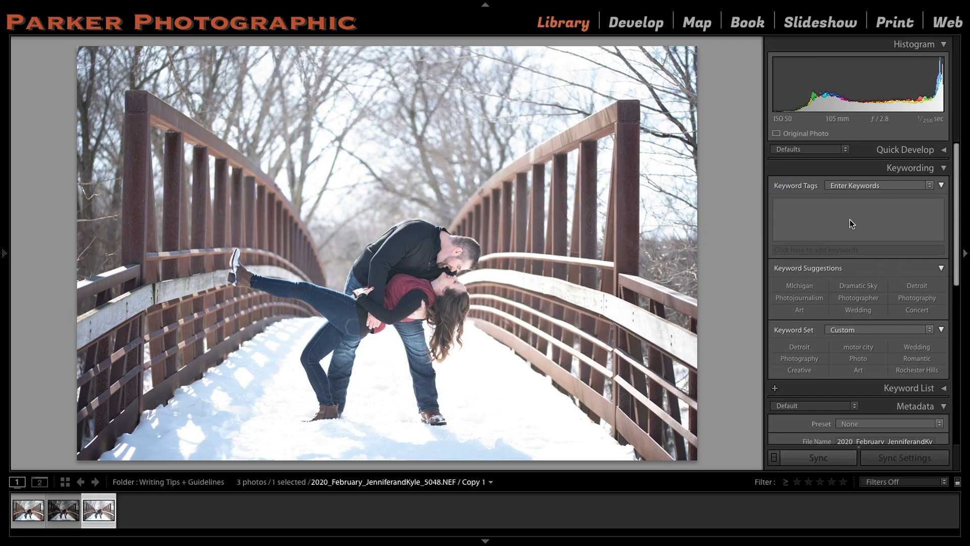
key("d")
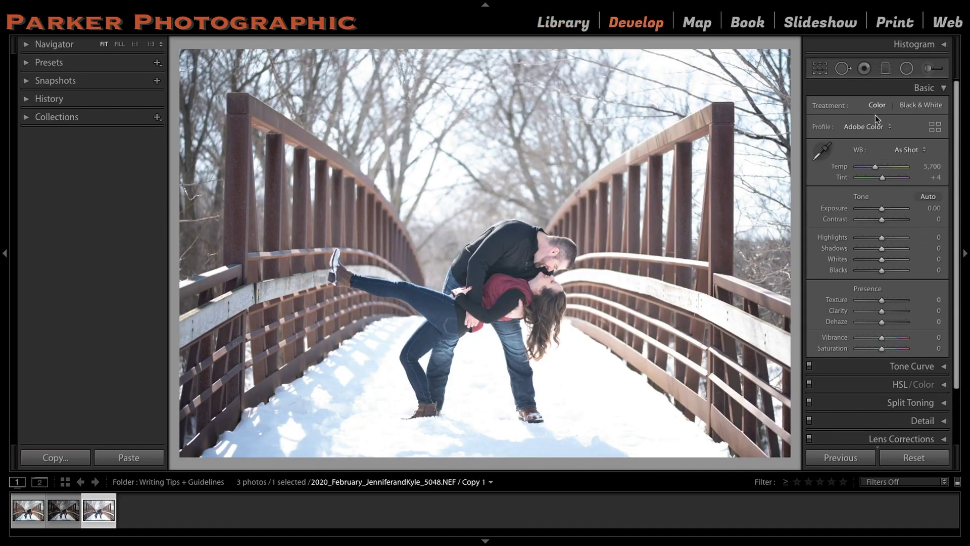
left_click(920, 47)
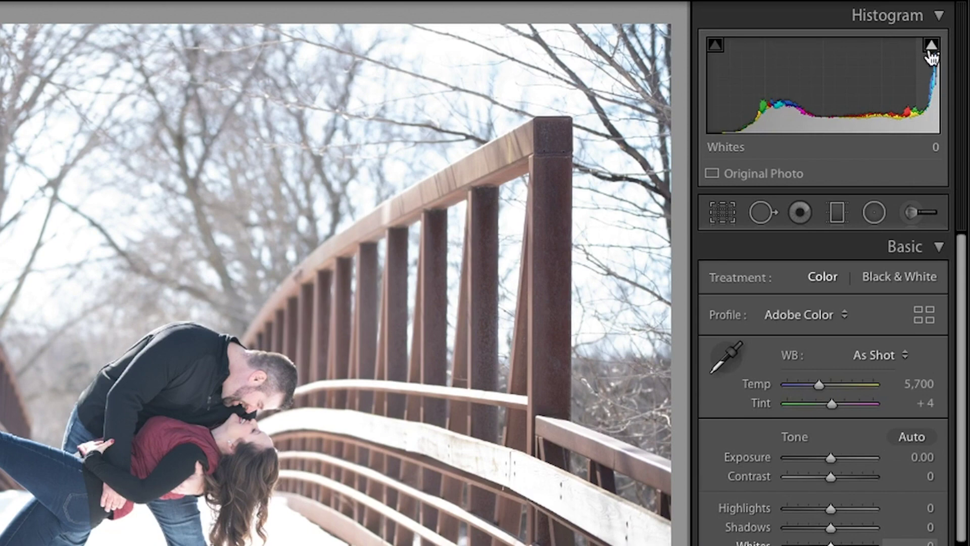
left_click(931, 48)
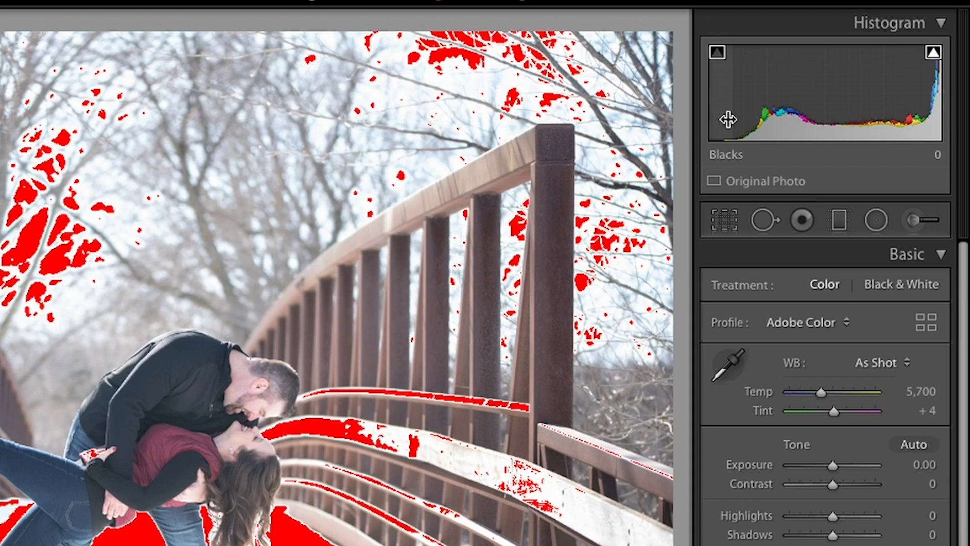
Step: Set Blacks to −34 on the histogram, try darkening the blacks further and undo that extra change
left_click_drag(726, 103, 701, 104)
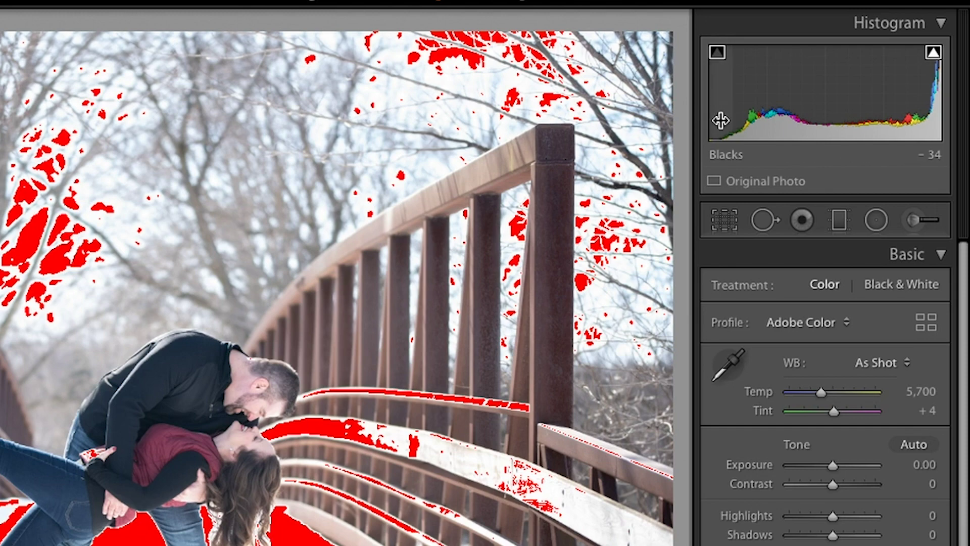
left_click_drag(745, 108, 708, 108)
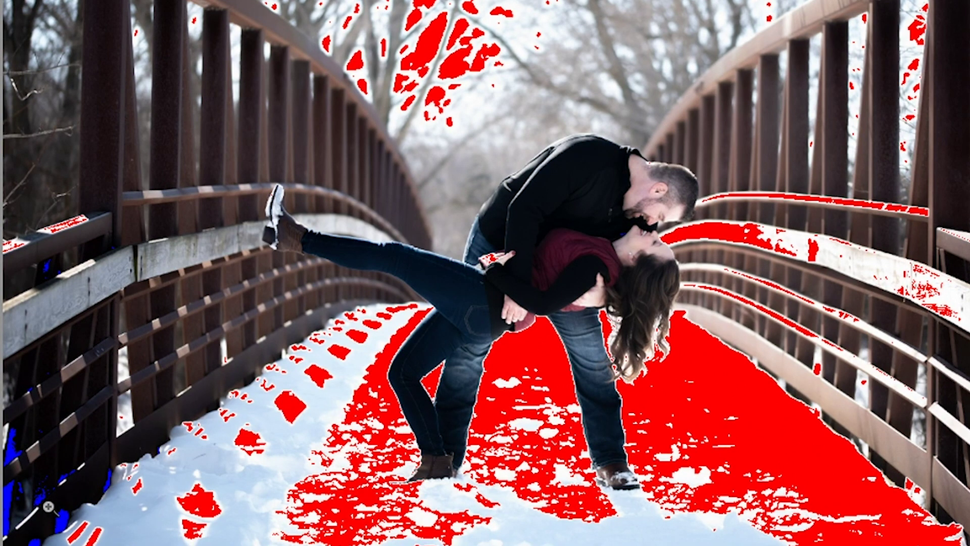
key("ctrl+z")
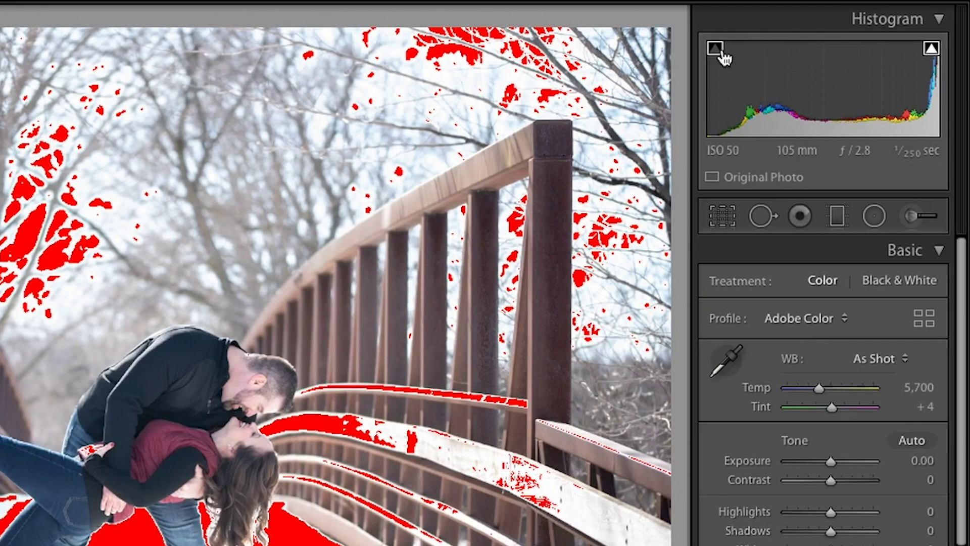
Step: Switch the highlight clipping overlay off and on to examine the blown-out areas in the snow and sky
left_click(933, 50)
left_click(933, 51)
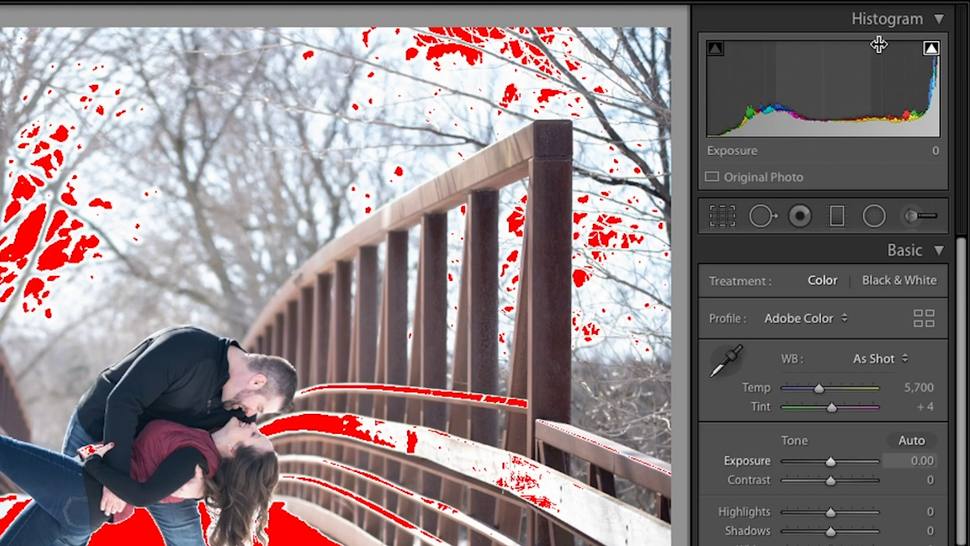
left_click(933, 50)
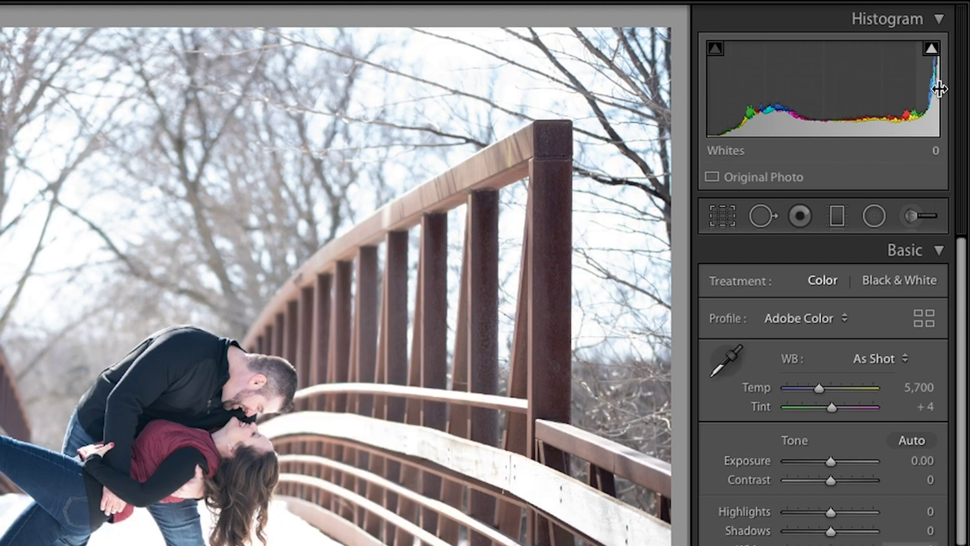
left_click(933, 51)
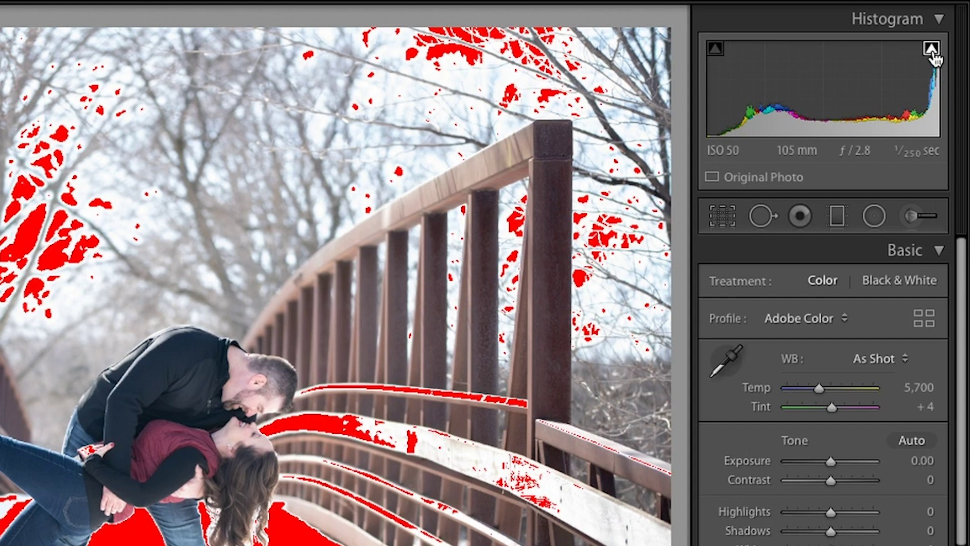
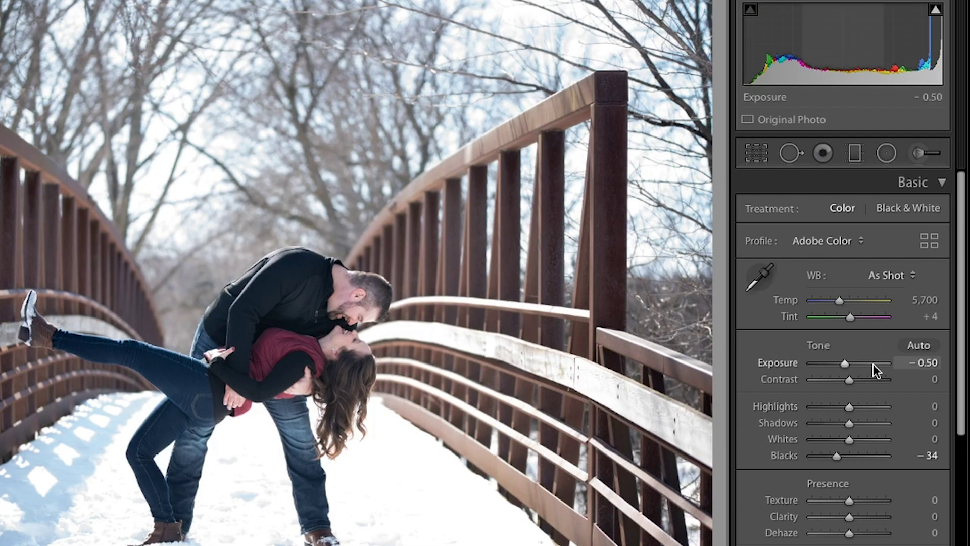
Step: Set Highlights to −100, then try a small Shadows increase and reset Shadows to 0
left_click_drag(848, 405, 792, 414)
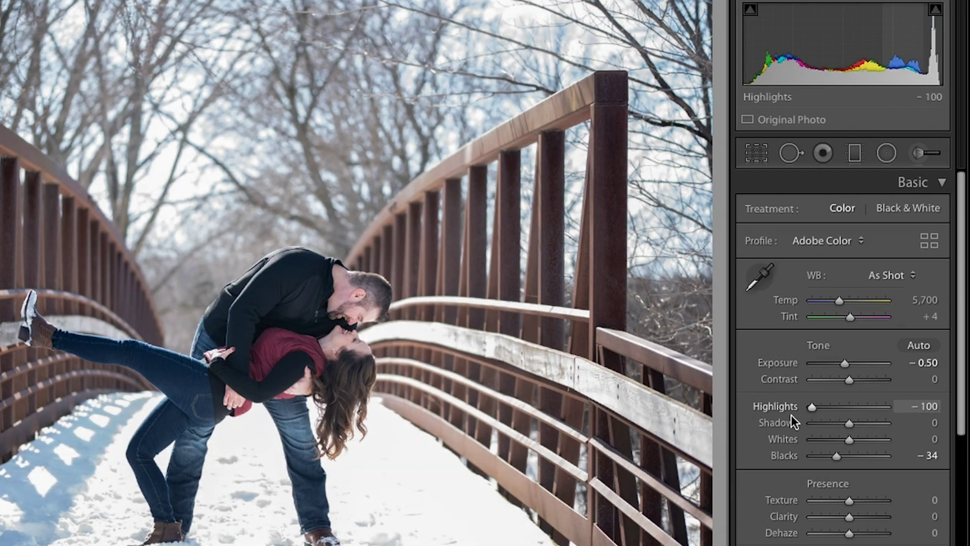
mouse_move(811, 407)
left_mouse_down()
mouse_move(851, 408)
mouse_move(803, 411)
left_mouse_up()
mouse_move(812, 407)
left_mouse_down()
mouse_move(853, 412)
mouse_move(799, 415)
left_mouse_up()
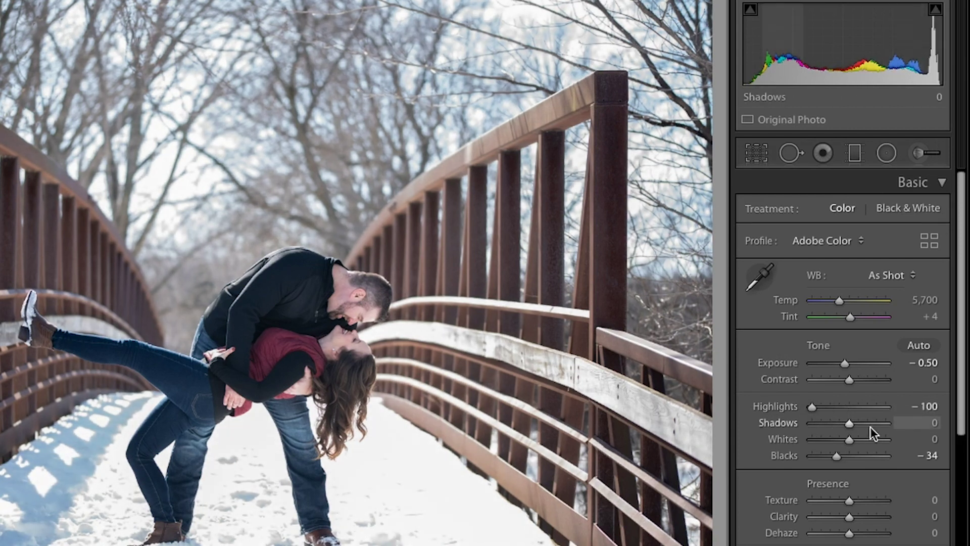
mouse_move(850, 422)
left_mouse_down()
mouse_move(879, 425)
mouse_move(801, 428)
mouse_move(892, 423)
mouse_move(848, 425)
left_mouse_up()
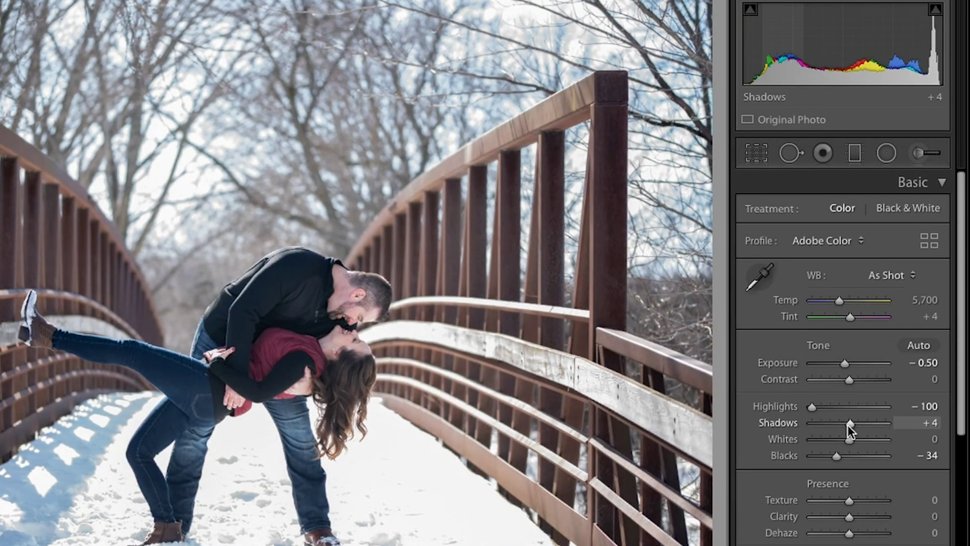
double_click(789, 426)
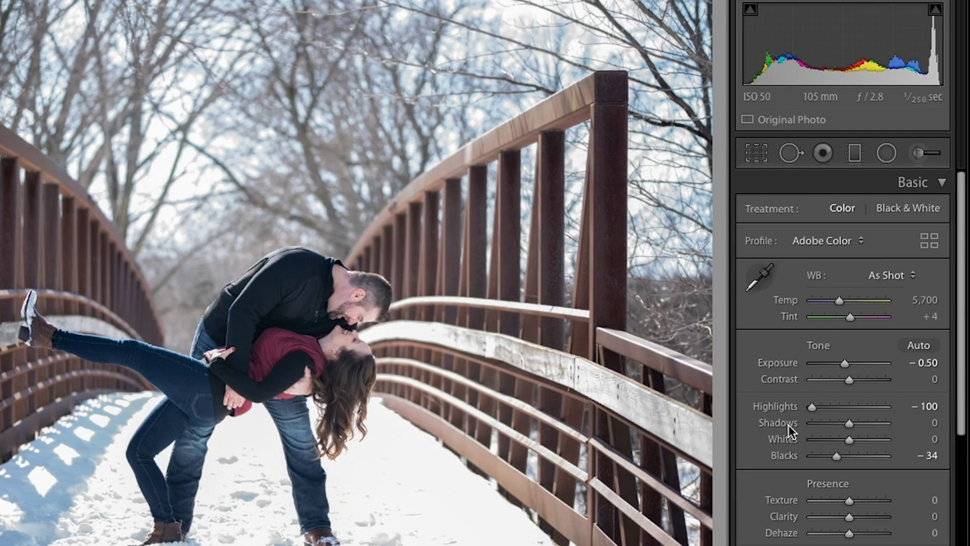
Step: Set Whites to −38 and warm the white balance temperature to 6,167
left_click_drag(847, 437, 828, 439)
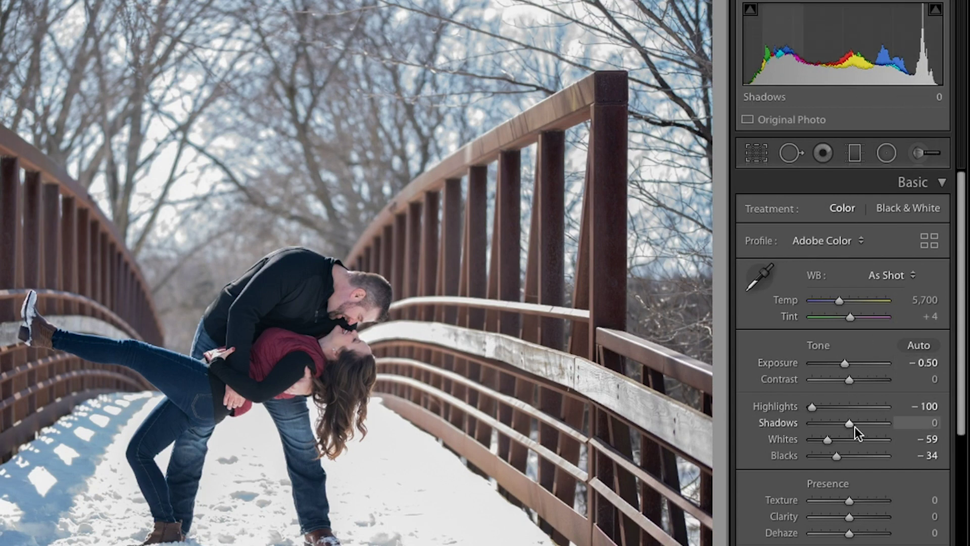
left_click_drag(828, 439, 836, 440)
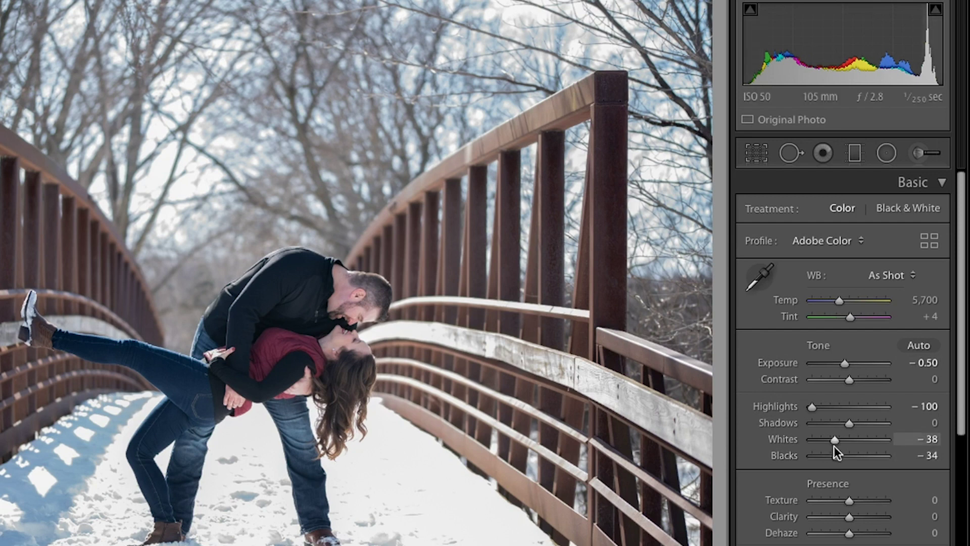
left_click_drag(837, 301, 843, 301)
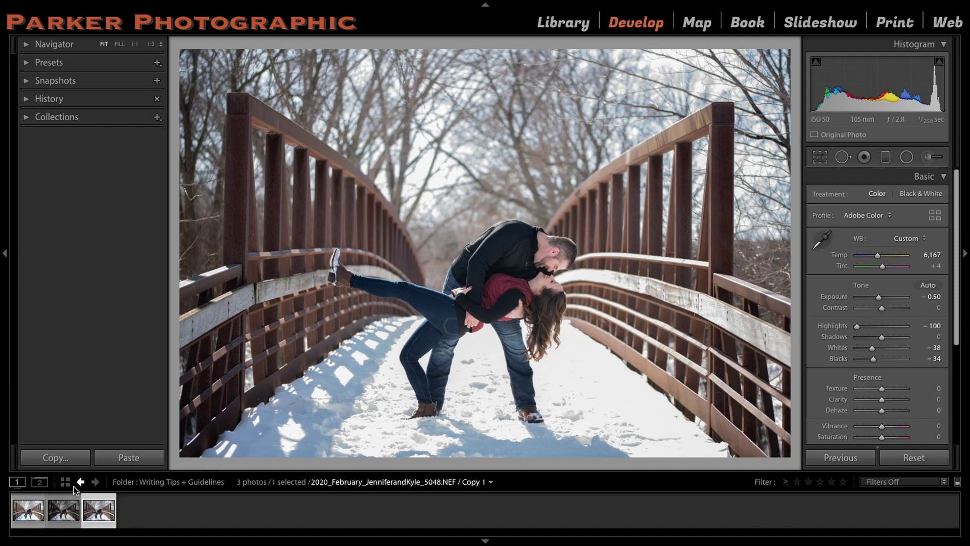
Step: Open the darker NEF edit and inspect the Adjustment Brush mask painted over the couple's faces
left_click(64, 508)
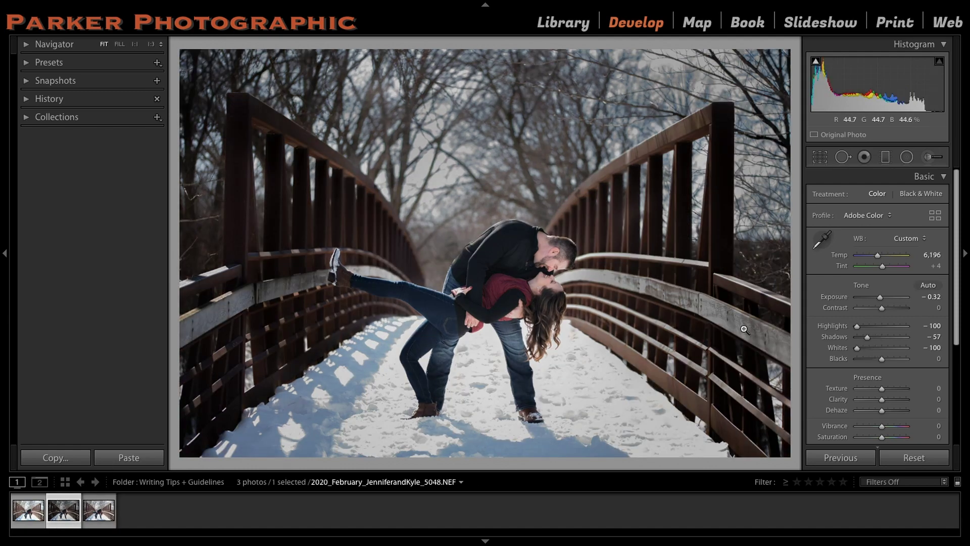
left_click(929, 156)
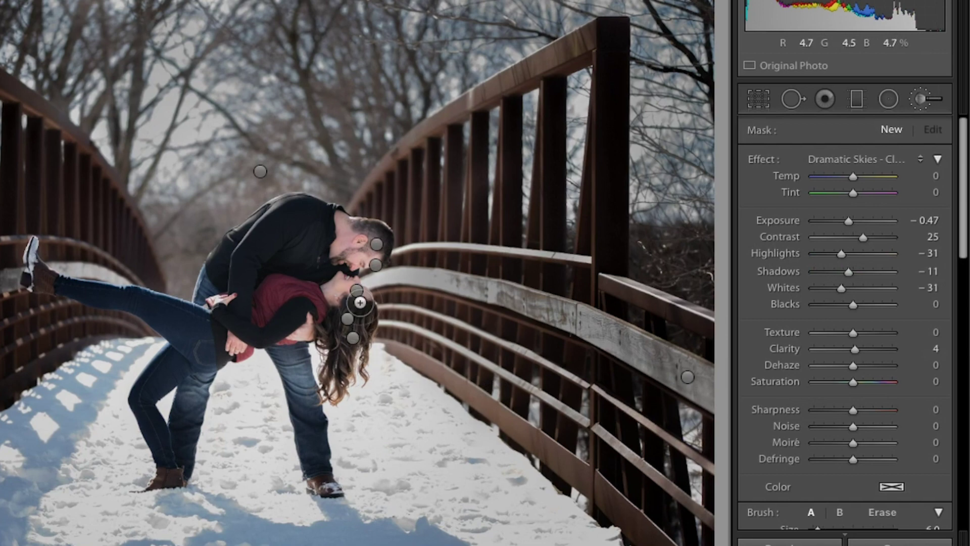
left_click(357, 291)
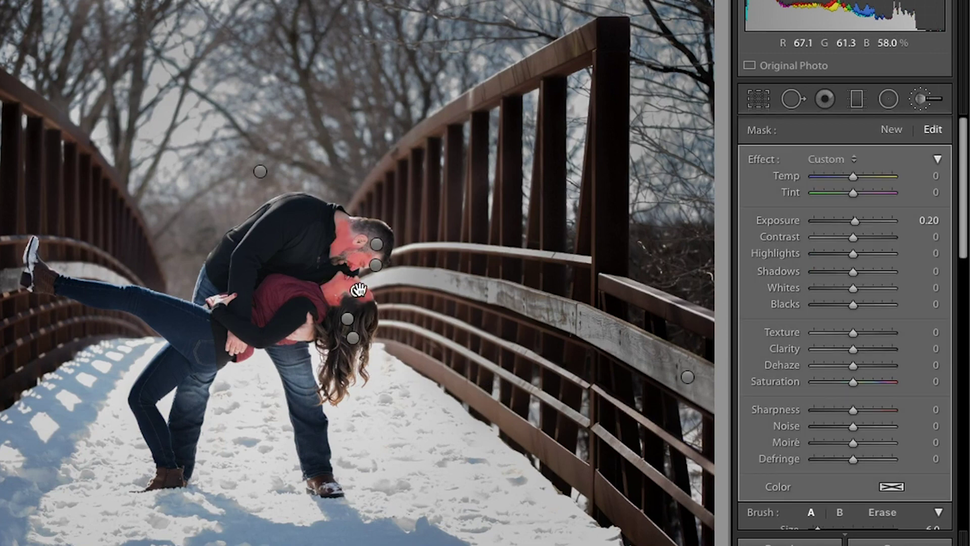
Step: Select the brush mask covering the background, check its coverage with the mask overlay, and set its Exposure to −1.10
left_click(260, 171)
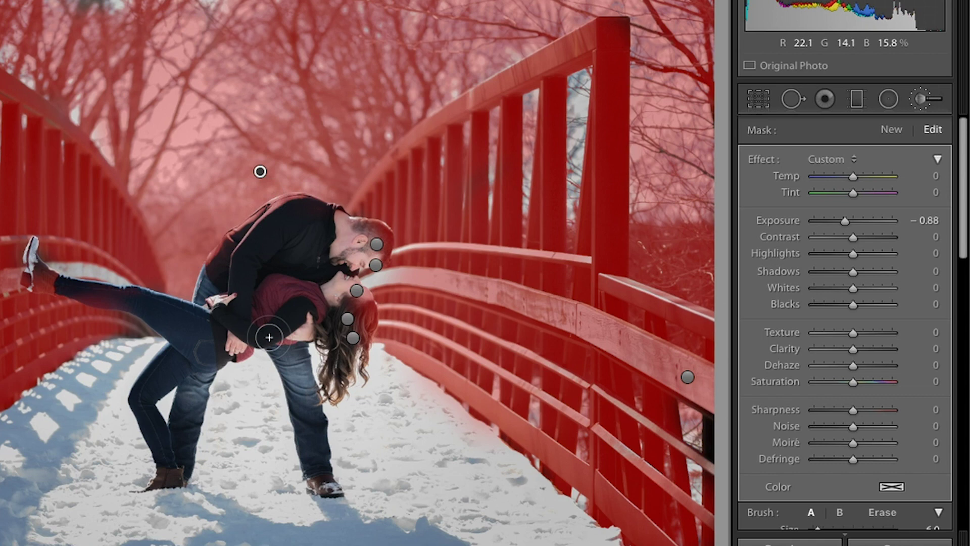
key("o")
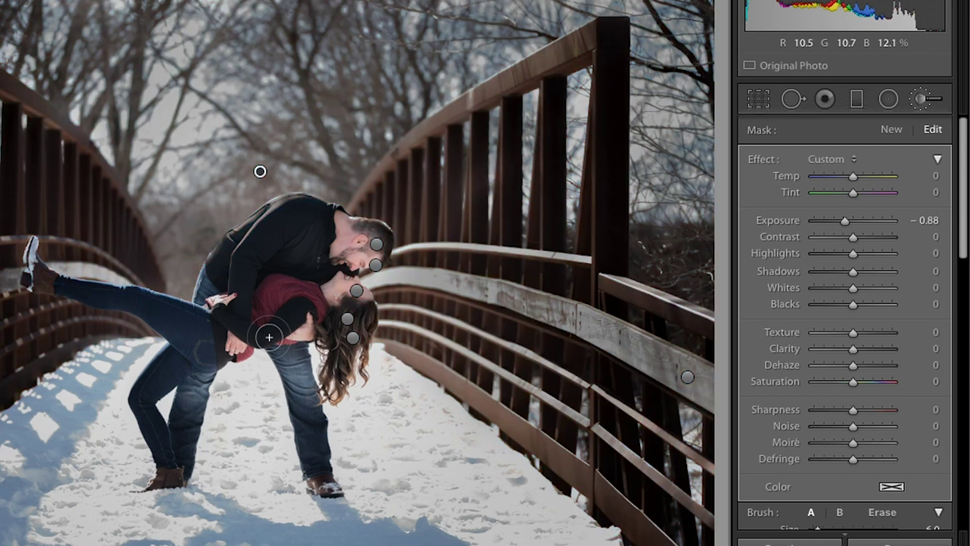
key("o")
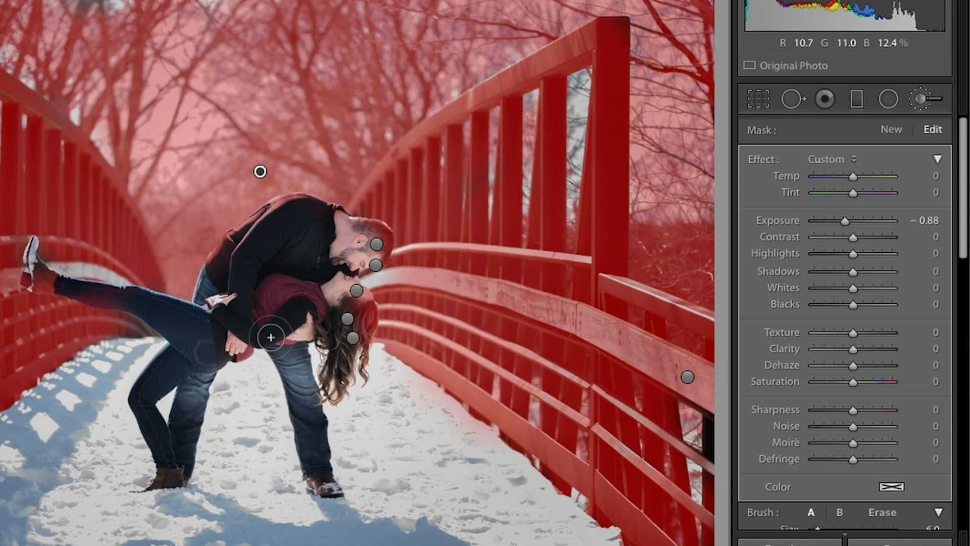
key("o")
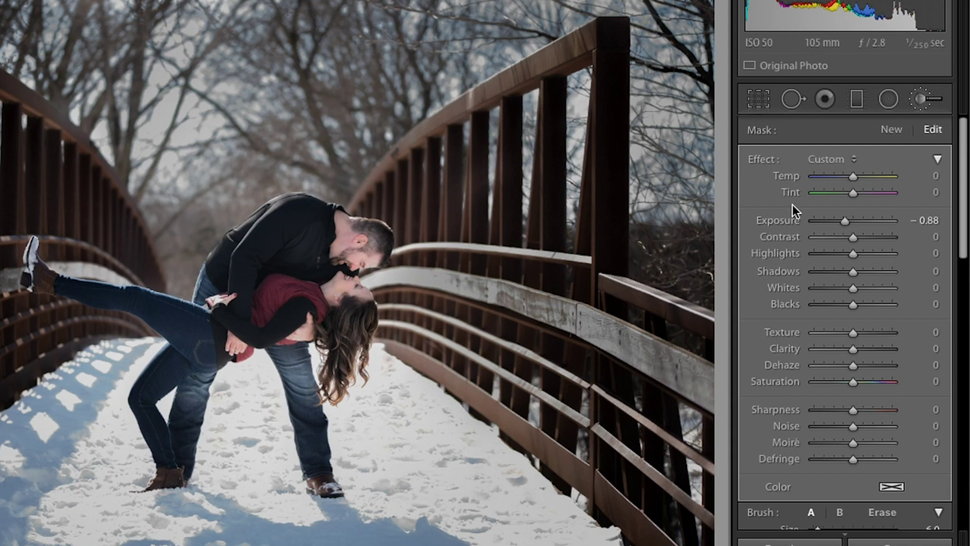
mouse_move(844, 220)
left_mouse_down()
mouse_move(855, 222)
mouse_move(842, 223)
left_mouse_up()
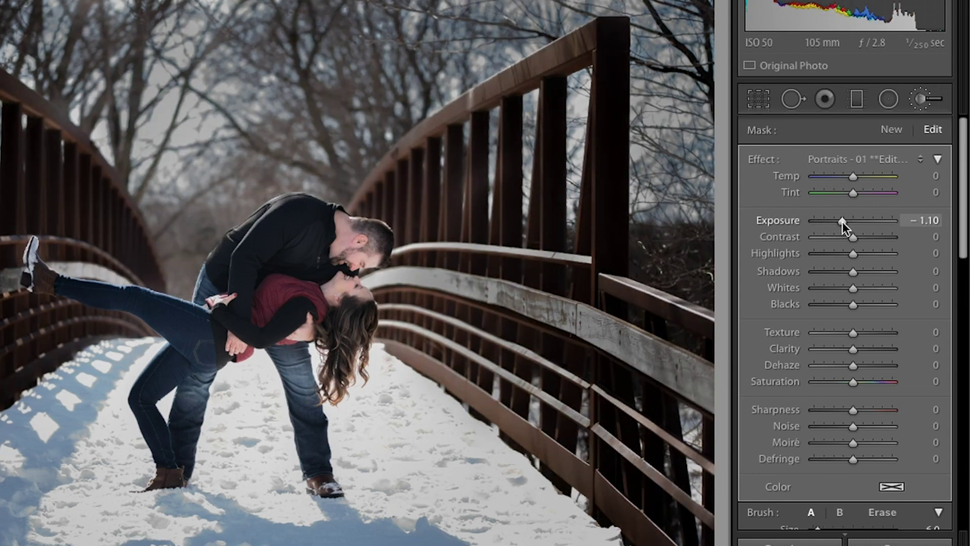
Step: Set the background mask's Exposure to −0.85 and paint the missed patch of sky among the trees into the mask
left_click_drag(842, 223, 845, 222)
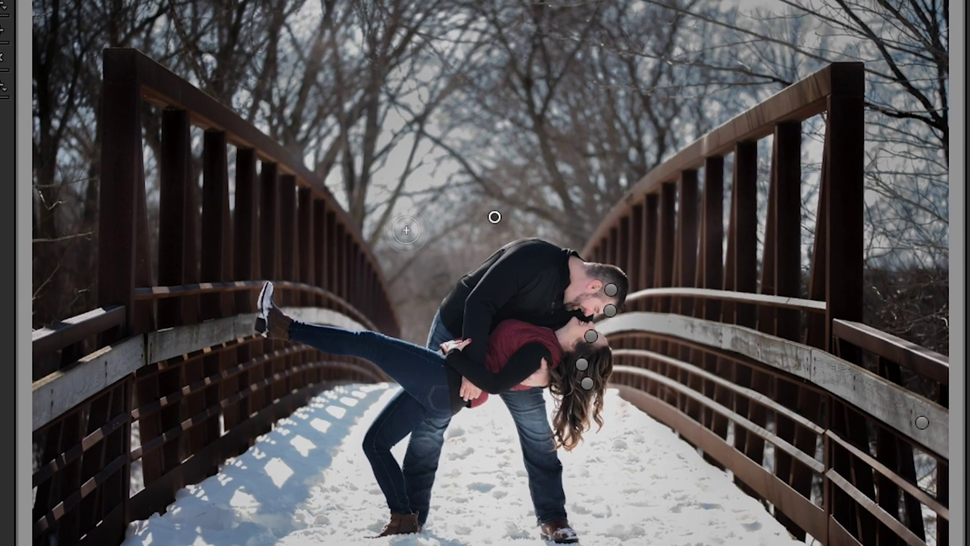
key("o")
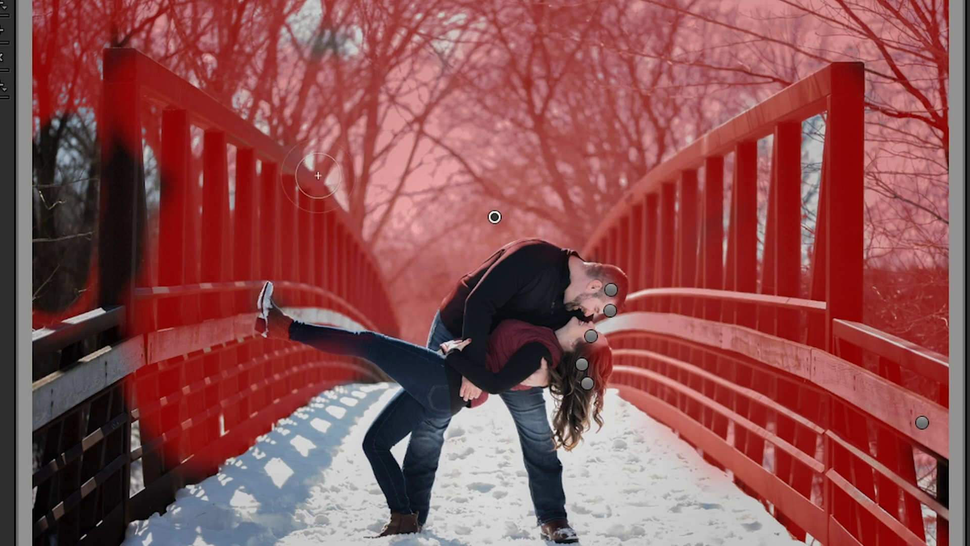
key("h")
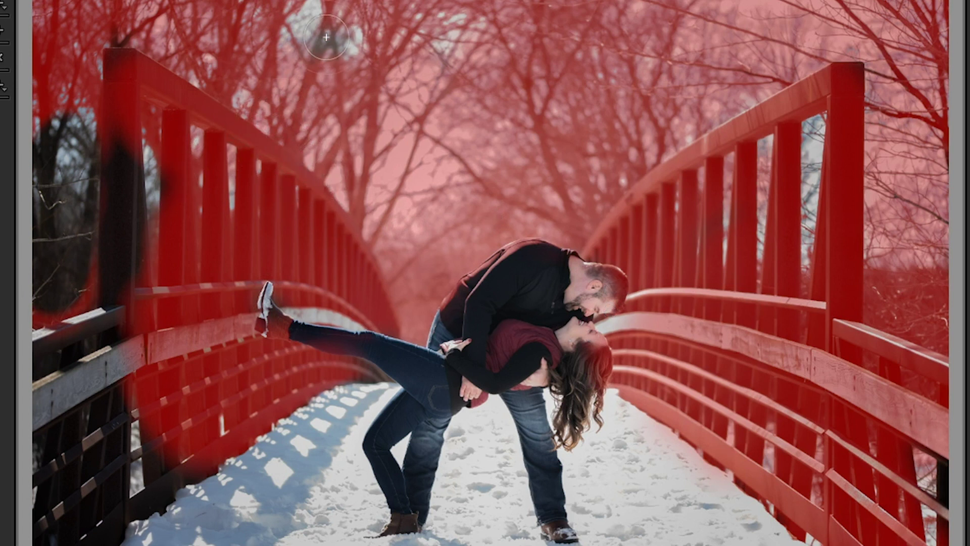
left_click_drag(331, 37, 308, 25)
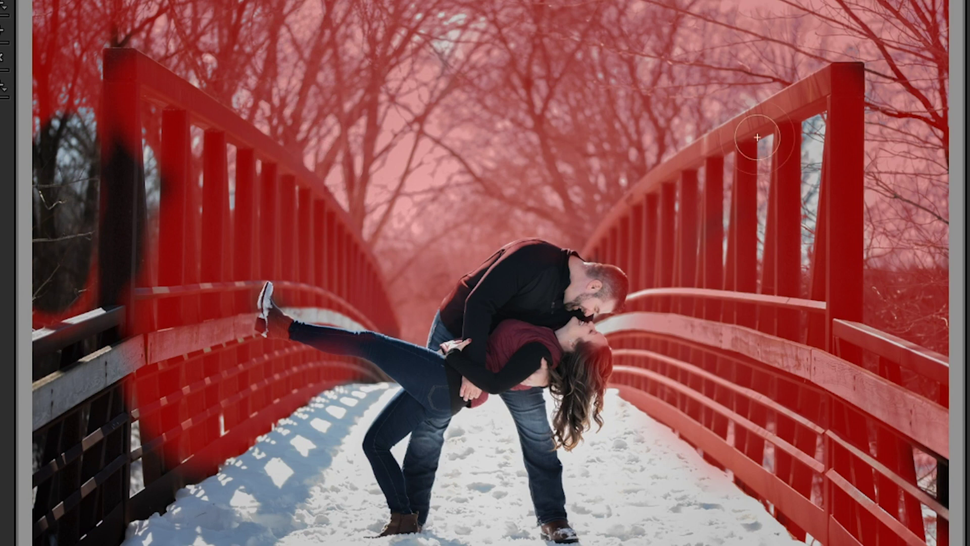
key("h")
key("o")
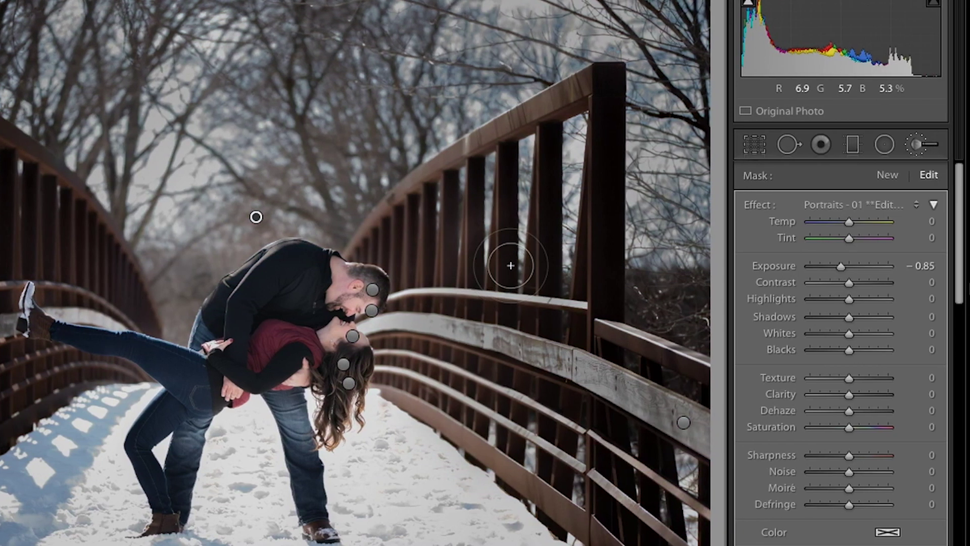
Step: Review the settings and coverage of the brush masks over the man's hair, the woman's hair, and the couple's bodies and clothing
left_click(373, 290)
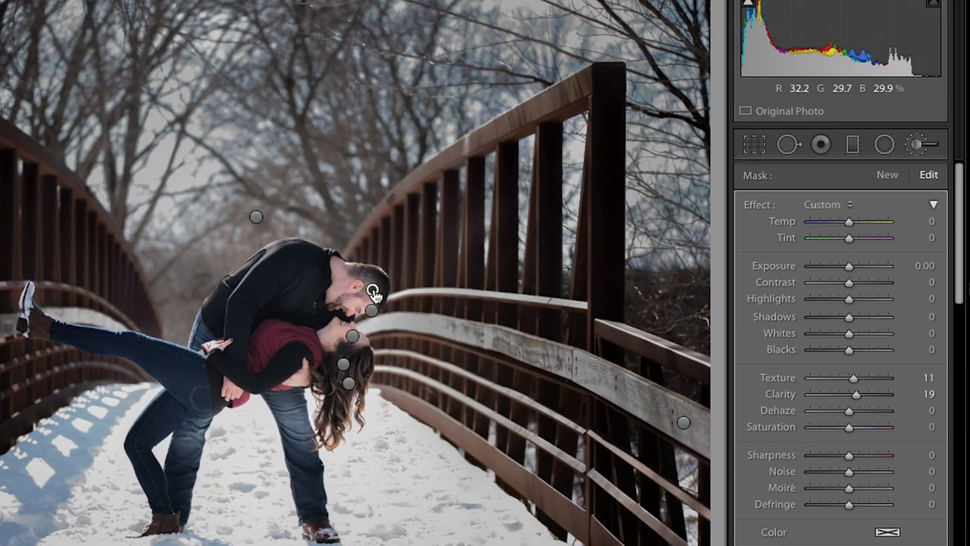
left_click(348, 383)
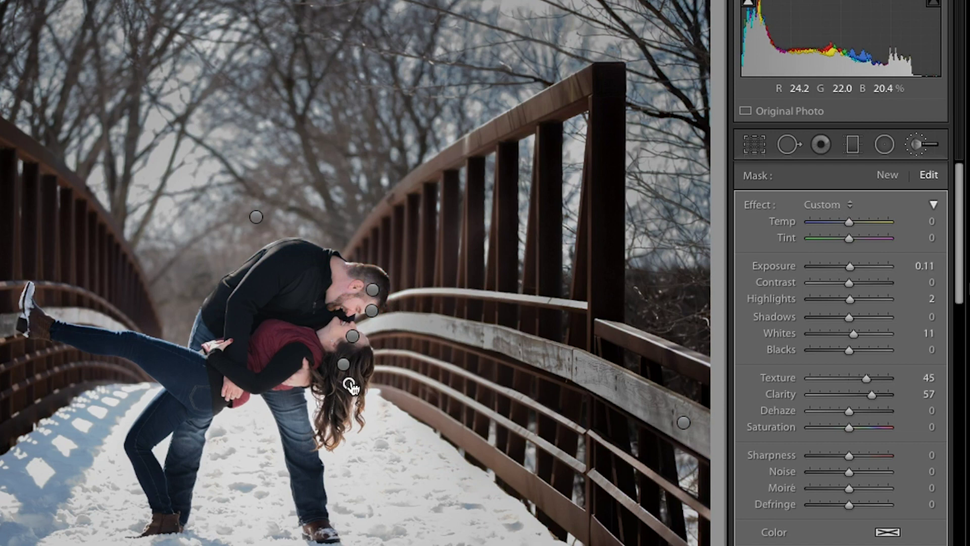
left_click(343, 364)
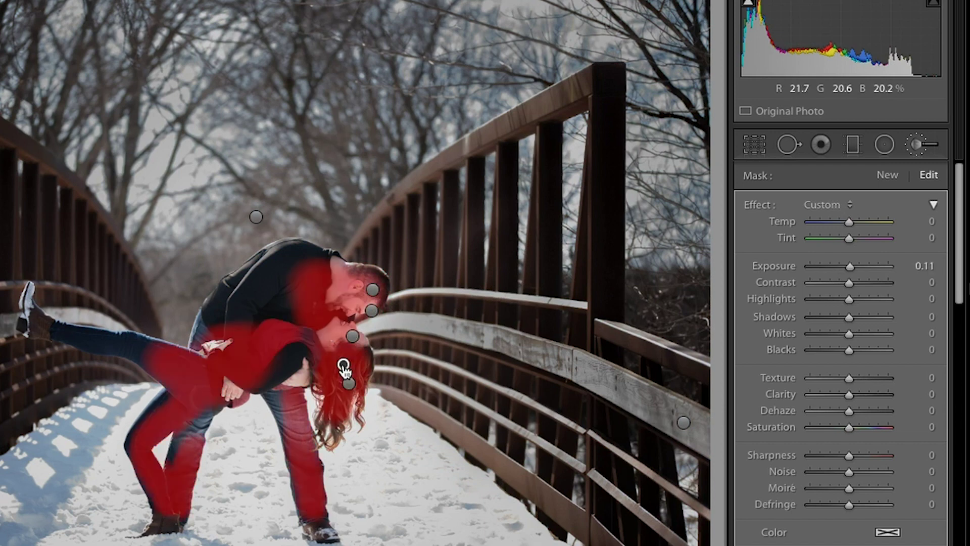
left_click(372, 290)
left_click(349, 383)
left_click(343, 364)
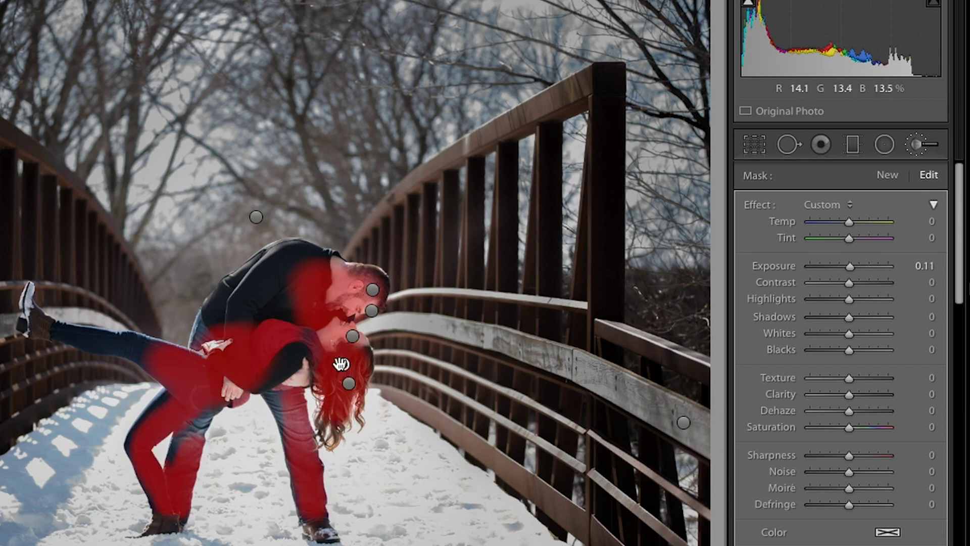
mouse_move(345, 364)
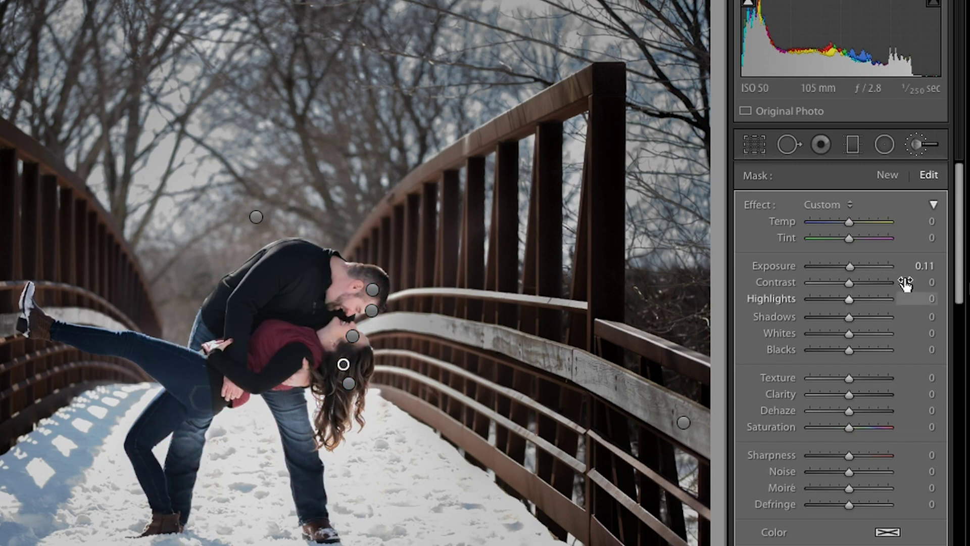
Step: Examine up close the brush masks over the couple's facial skin, the man's forehead, and his hair and beard
left_click(353, 335)
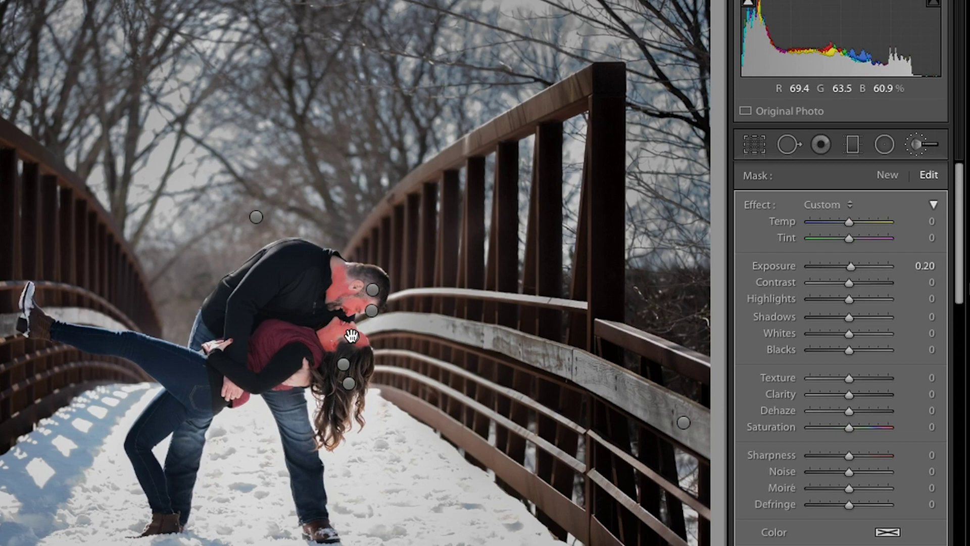
key("z")
left_click_drag(169, 288, 416, 368)
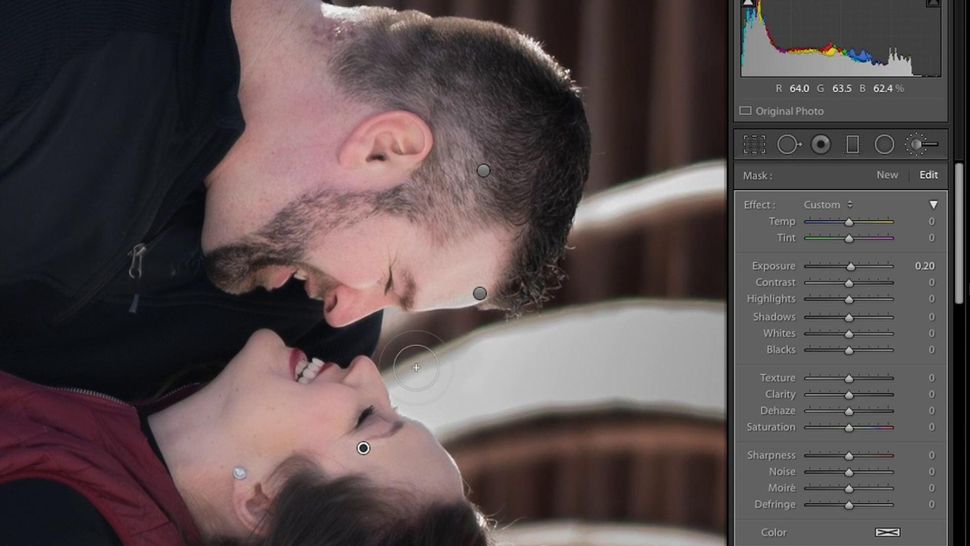
key("o")
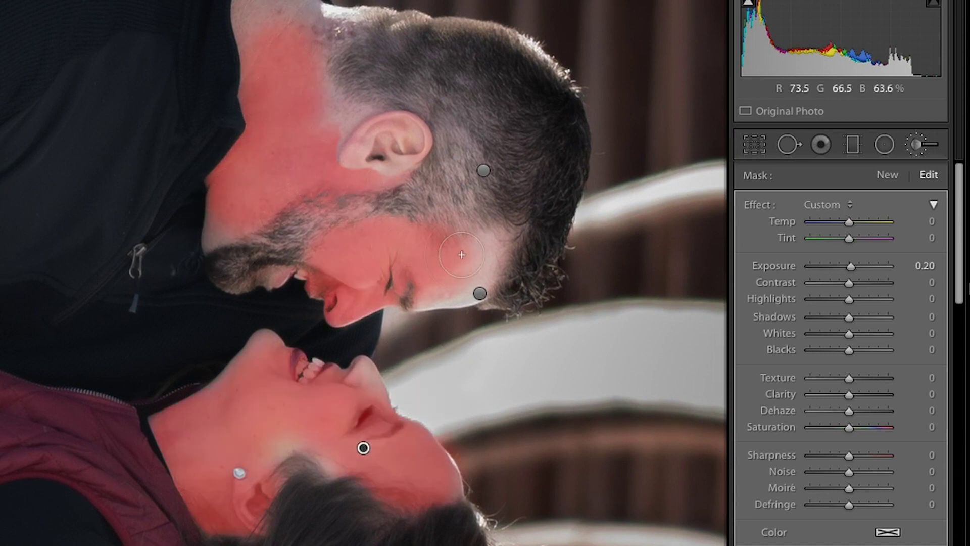
left_click(480, 294)
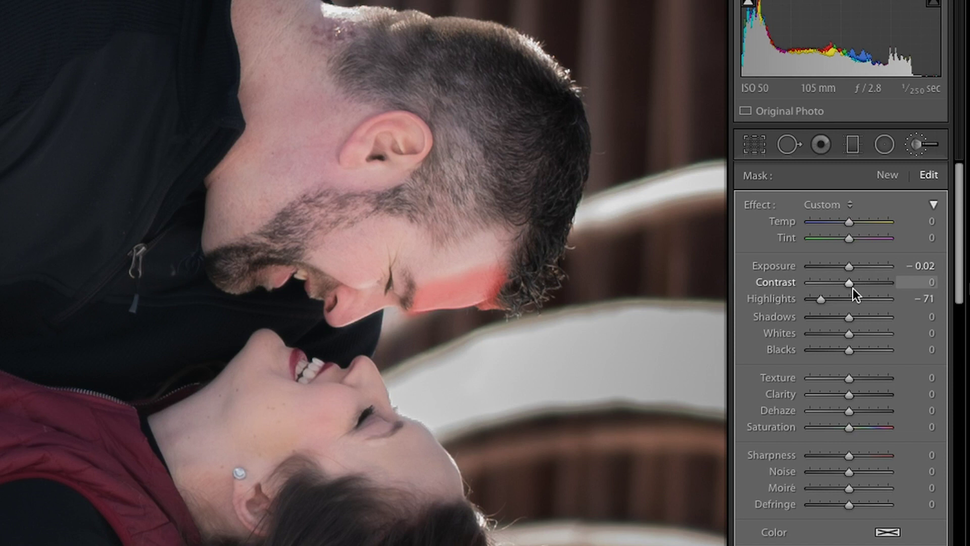
left_click(484, 171)
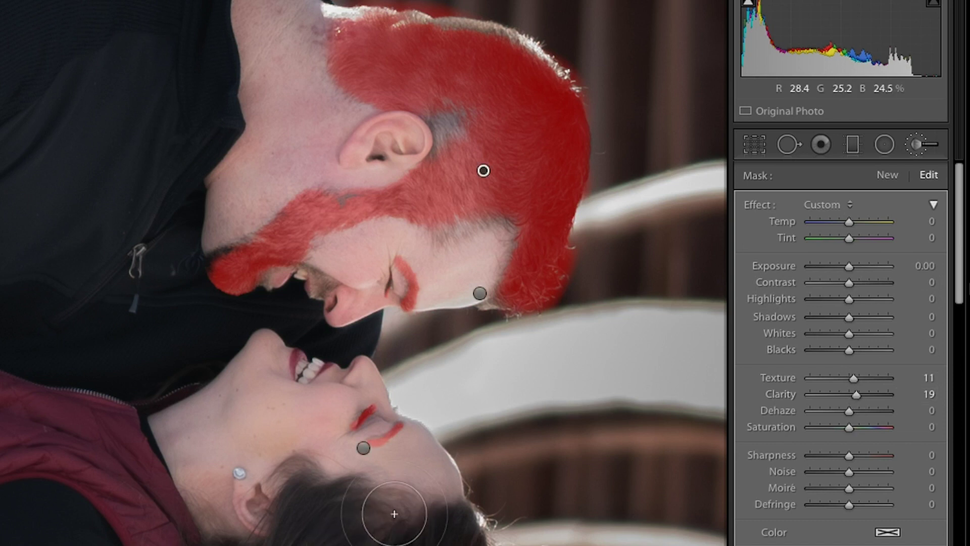
Step: Examine the coverage and slider settings of the brush mask over the woman's long hair
left_click_drag(394, 515, 396, 293)
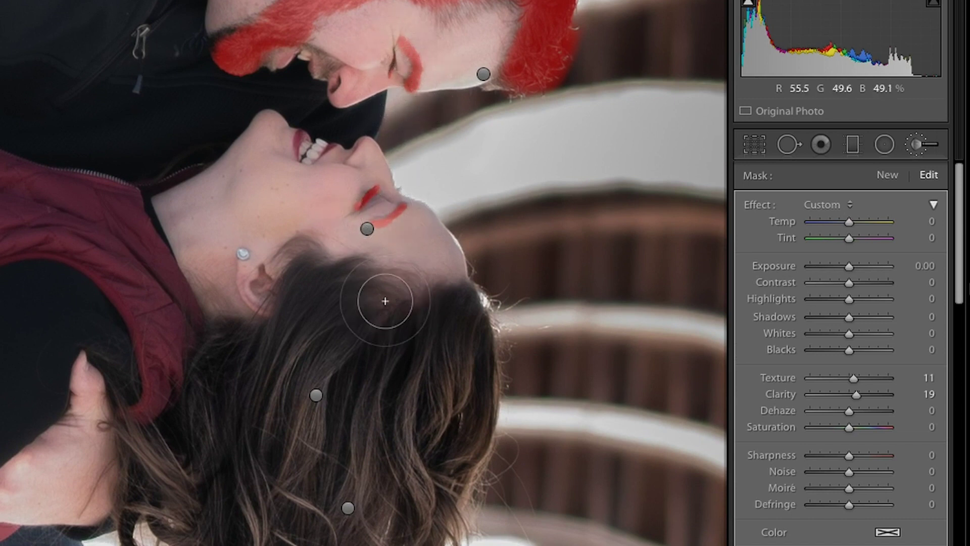
left_click(349, 509)
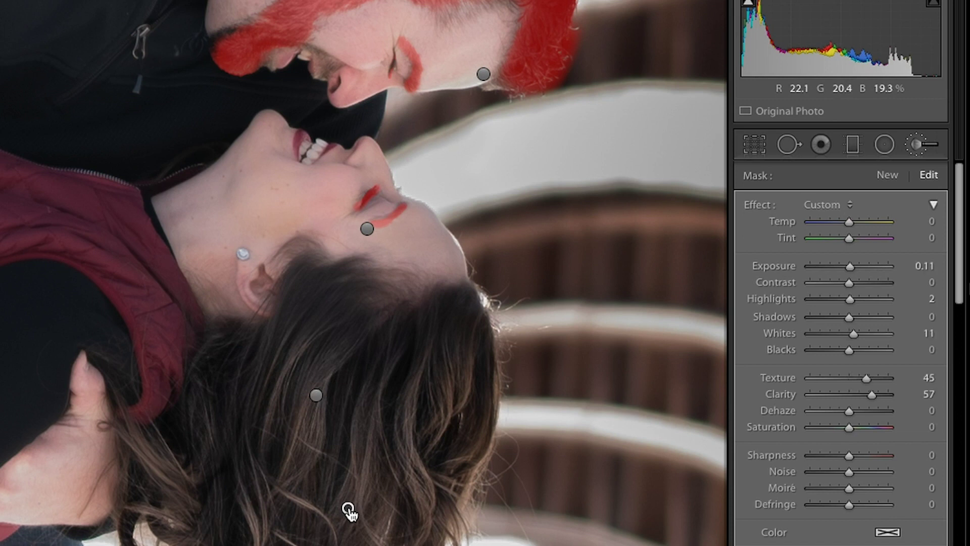
left_click_drag(348, 509, 365, 249)
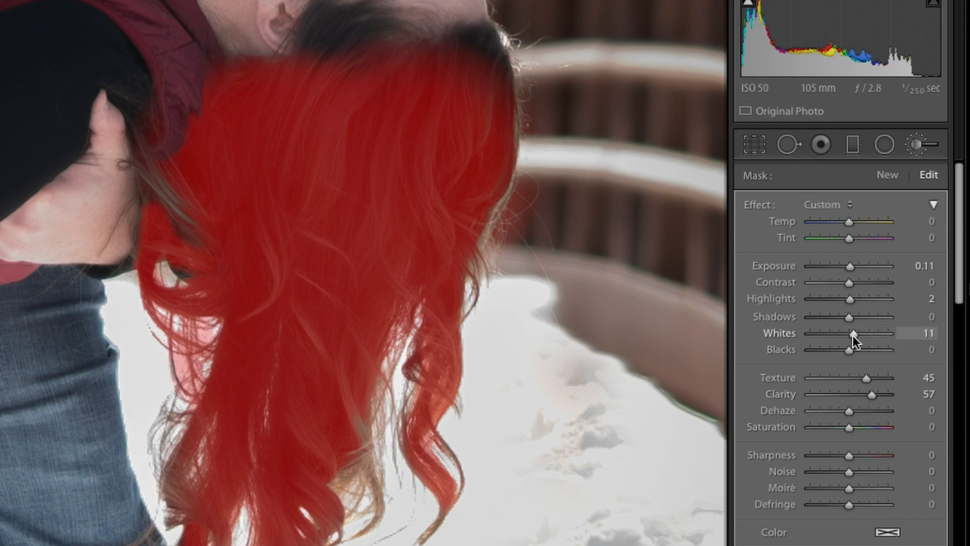
key("o")
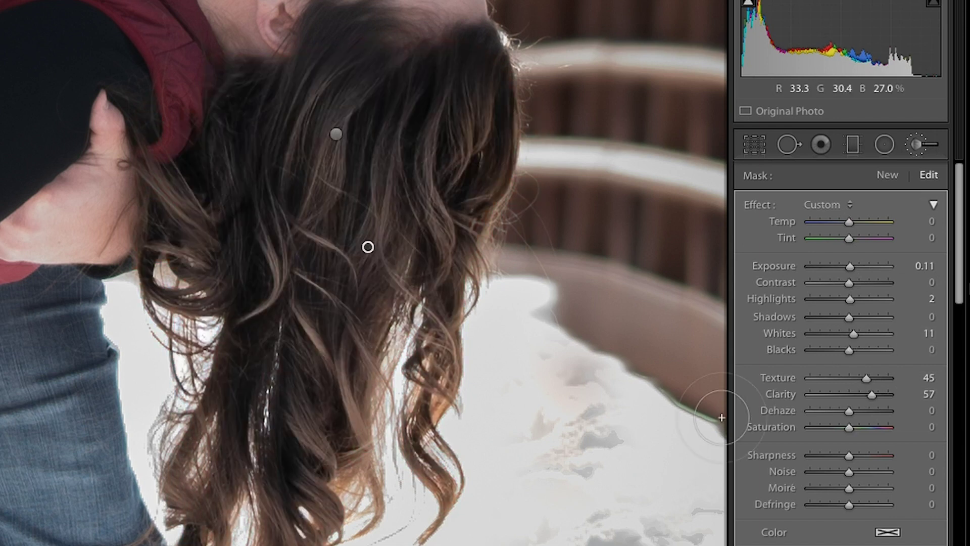
Step: Compare the woman's hair before and after editing side by side, and return to the single view of the whole photo
key("y")
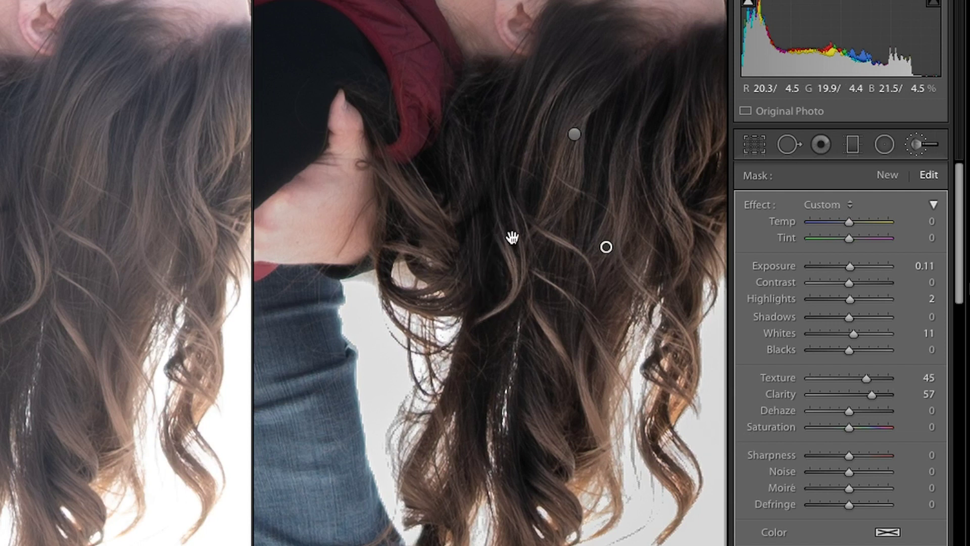
left_click_drag(513, 238, 437, 246)
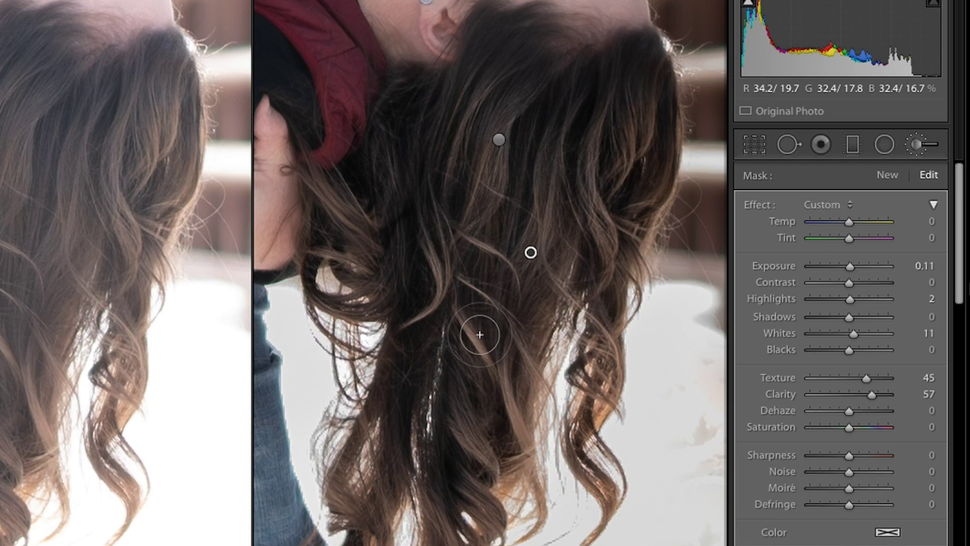
key("y")
key("z")
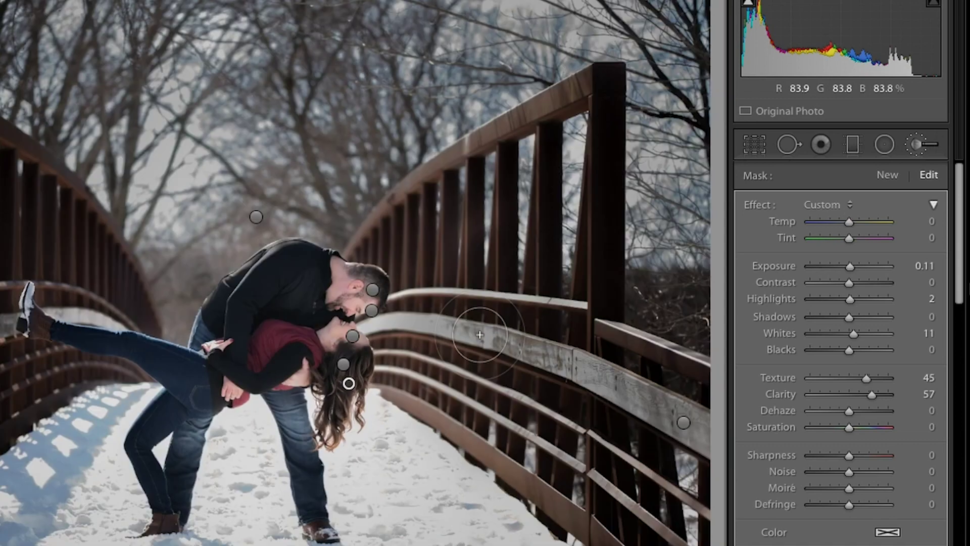
Step: Check the brush mask pinned on the wooden bridge rail, and compare the finished edit with the photo's unedited state
left_click(683, 422)
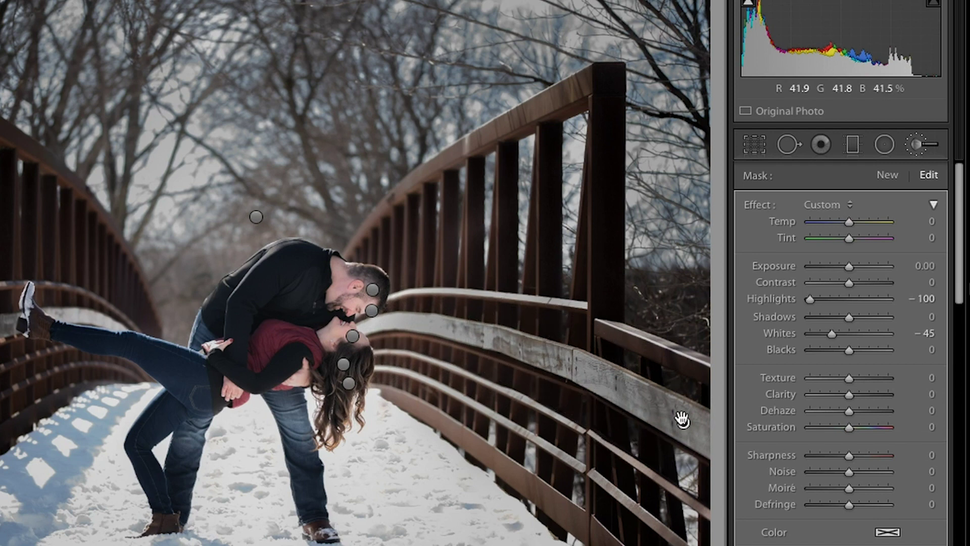
key("k")
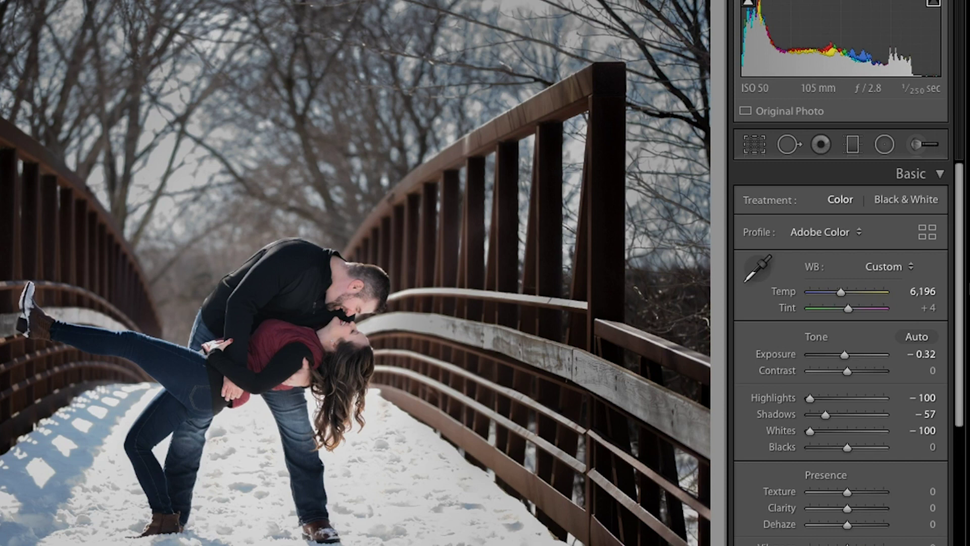
key("ctrl+shift+r")
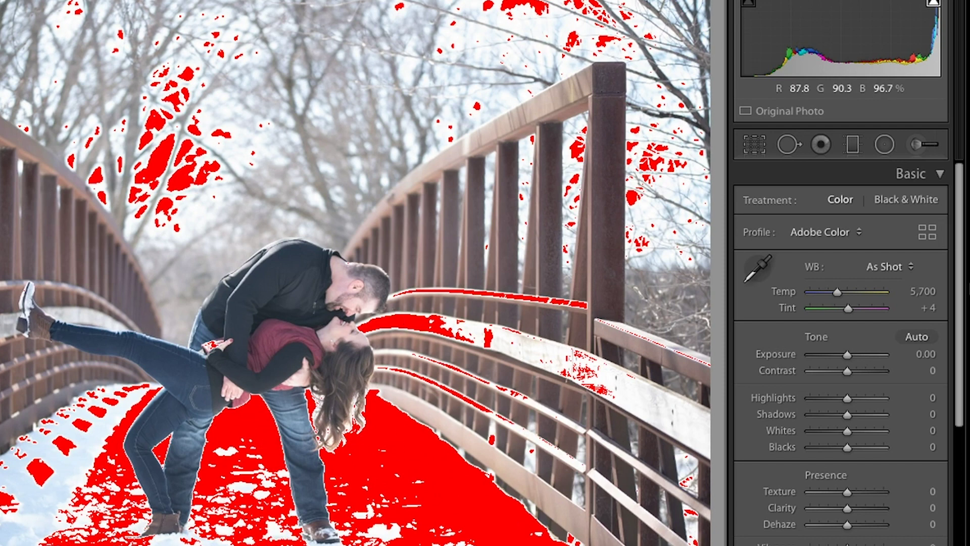
key("ctrl+u")
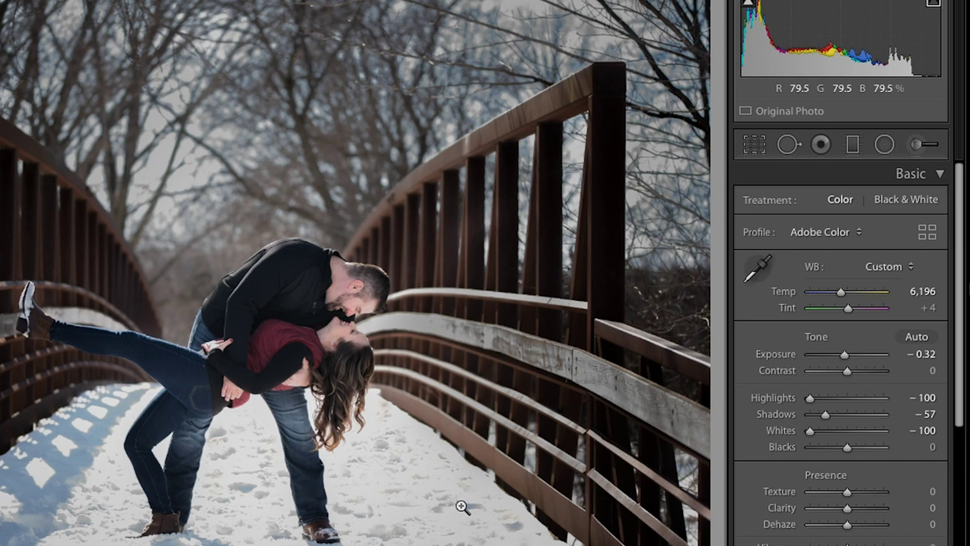
Step: With Spot Removal, try moving a snow heal spot's source onto the woman's hair, and undo that move
left_click(788, 145)
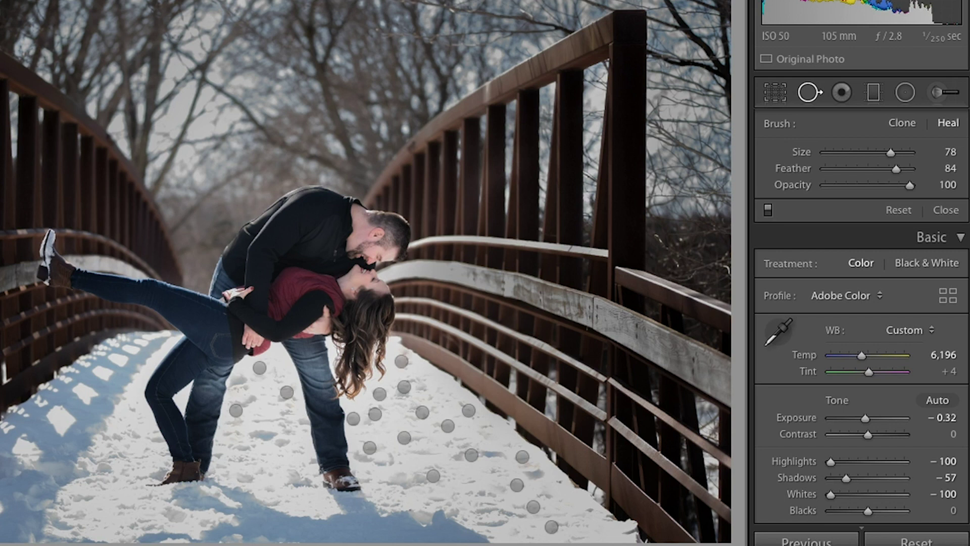
left_click(433, 475)
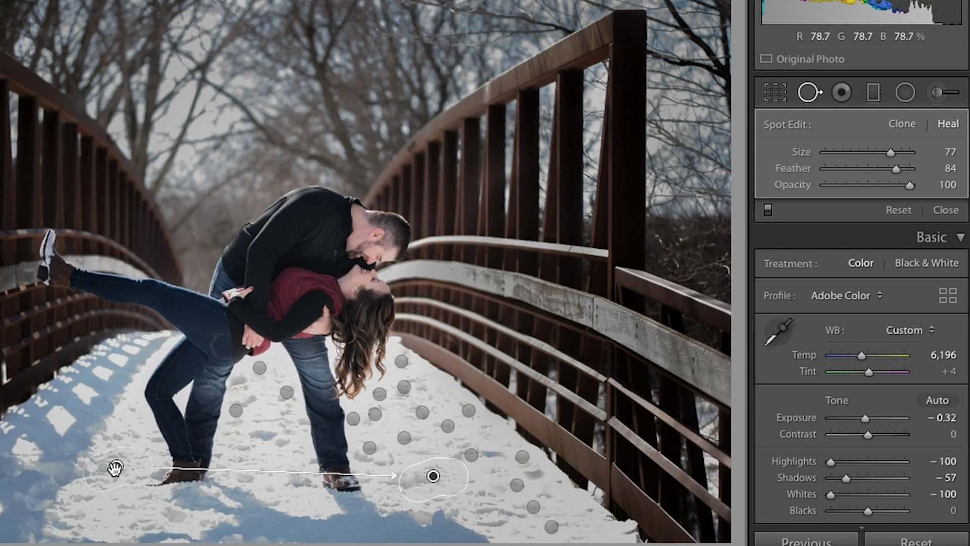
left_click_drag(115, 463, 370, 327)
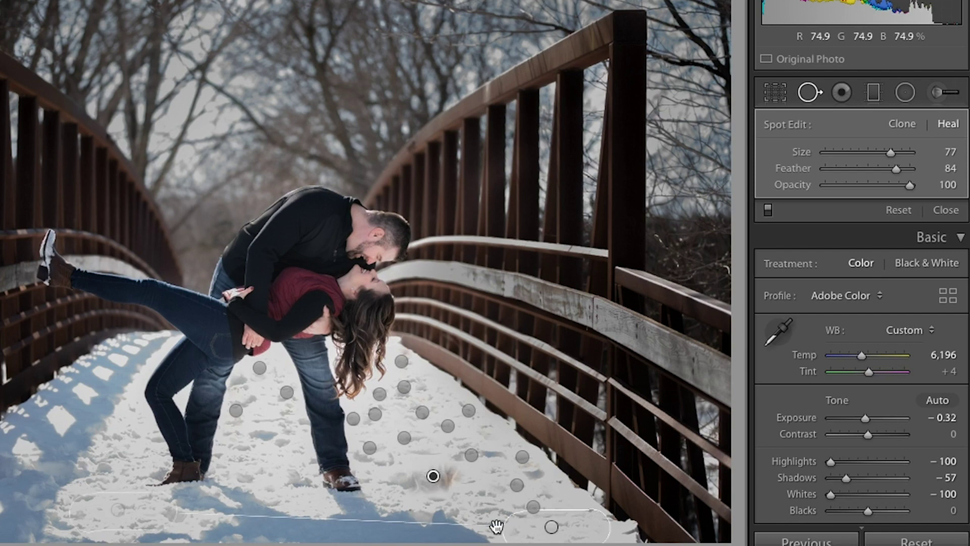
key("ctrl+z")
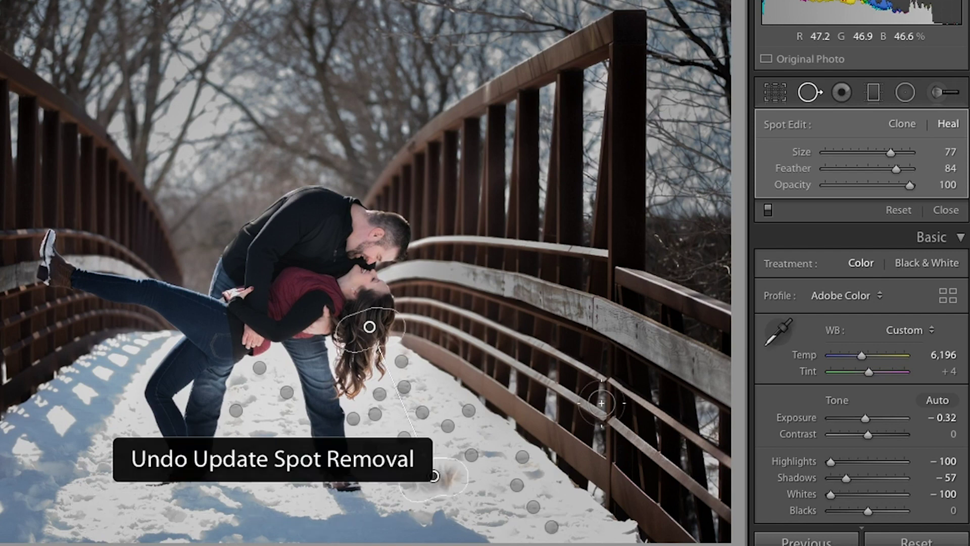